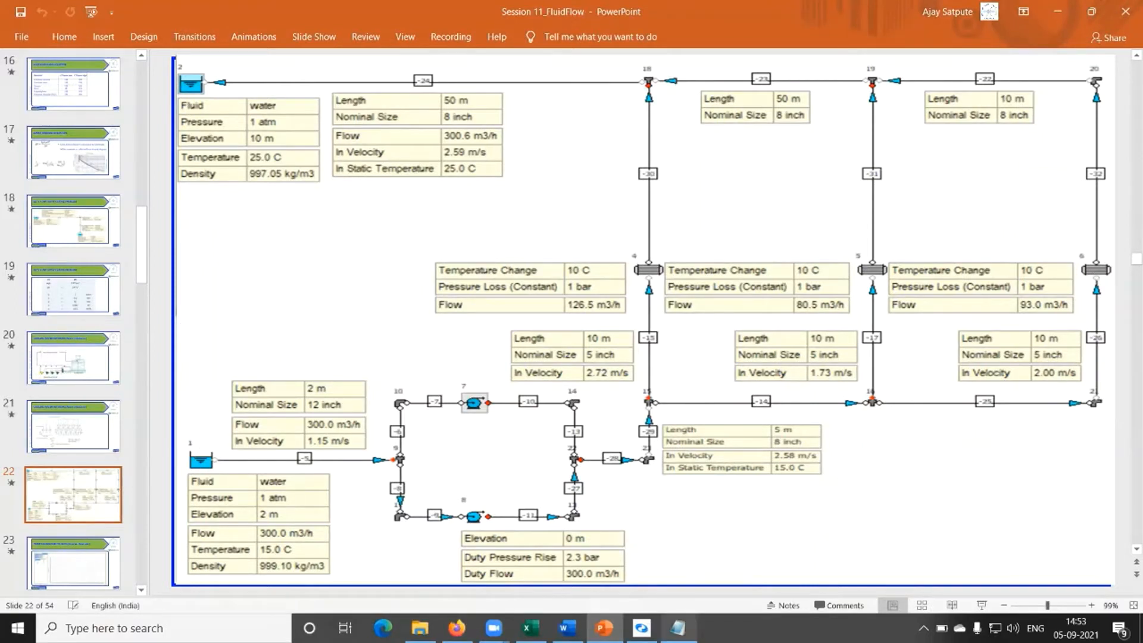
- Switch to FluidFlow and close the open flowsheet without saving its changes
left_click(641, 628)
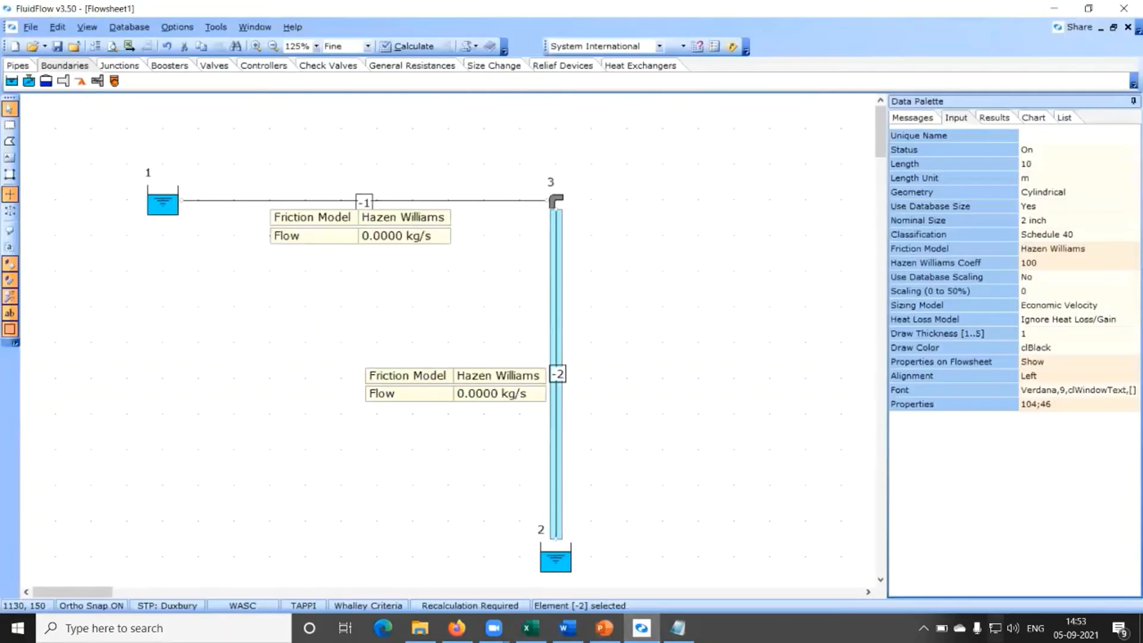
left_click(30, 27)
left_click(62, 113)
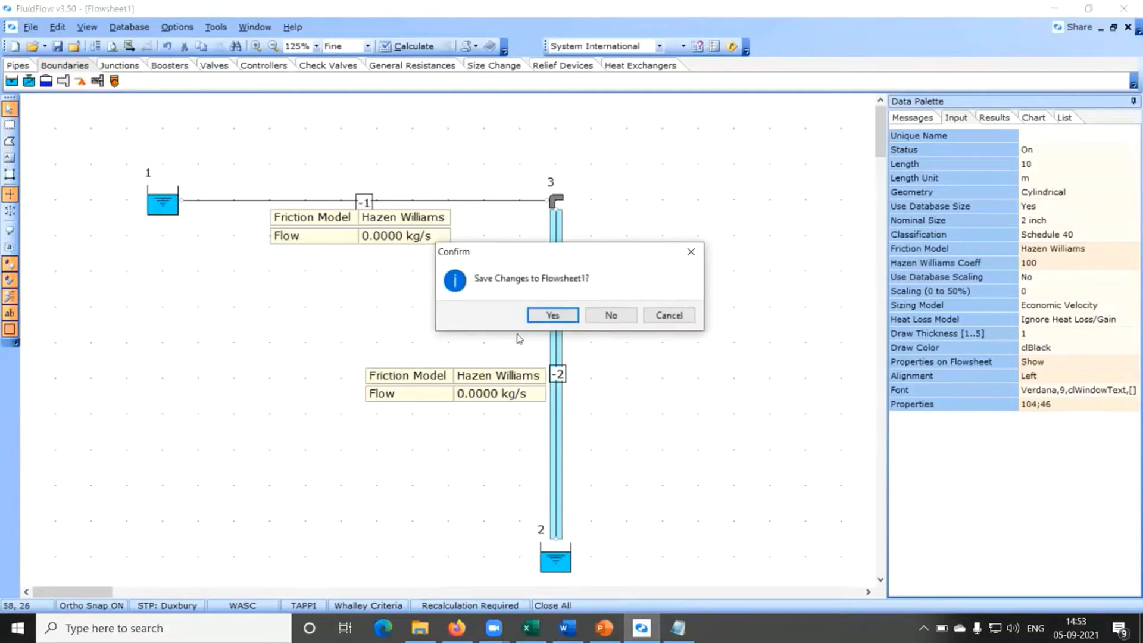
left_click(611, 314)
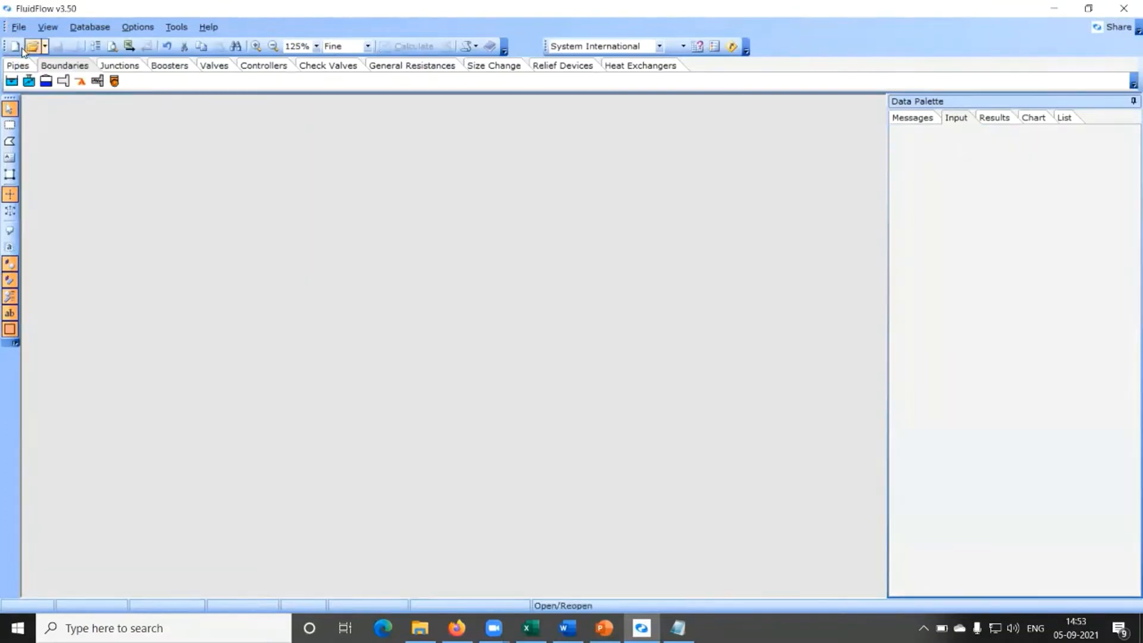
- Create a new blank flowsheet and maximize its window
left_click(14, 46)
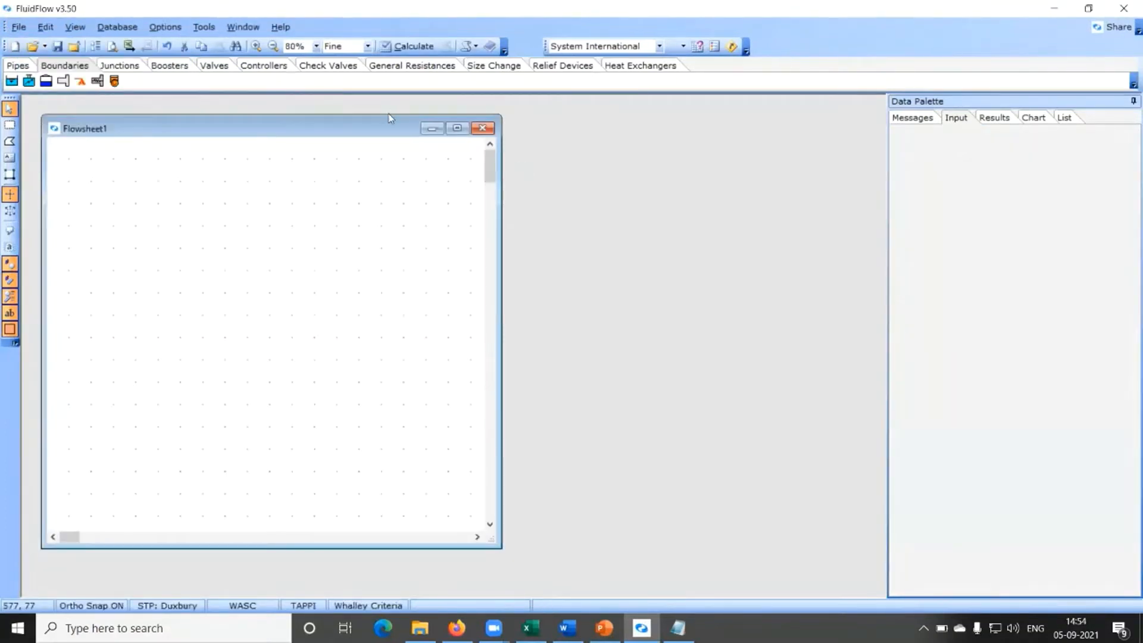
left_click(457, 128)
left_click(849, 16)
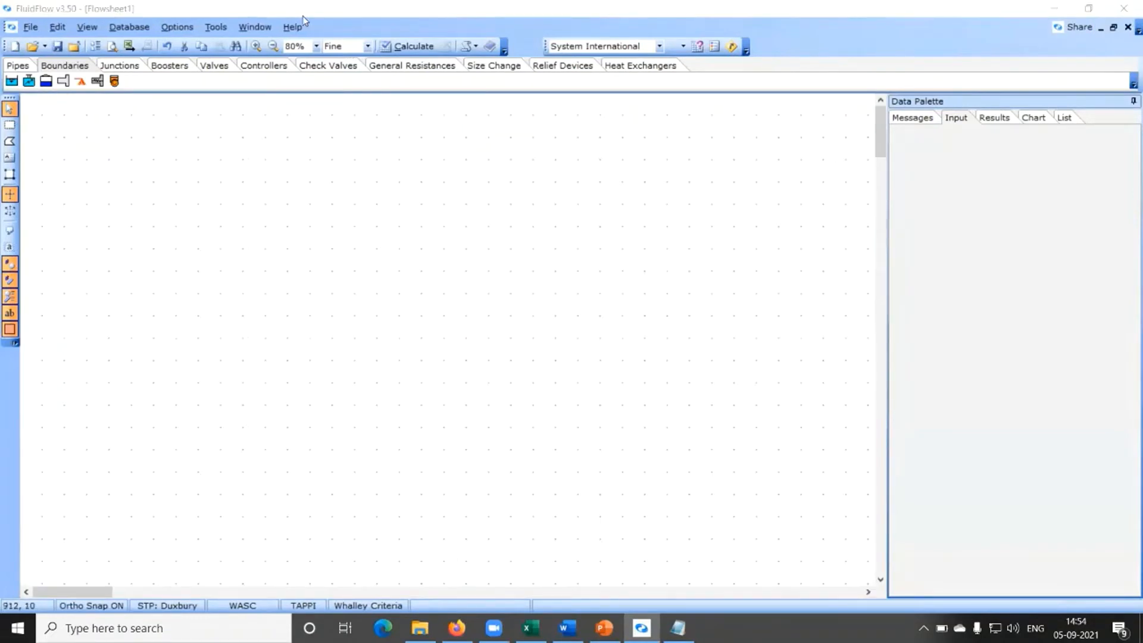
- Set the flowsheet zoom to 60%
left_click(316, 46)
left_click(316, 46)
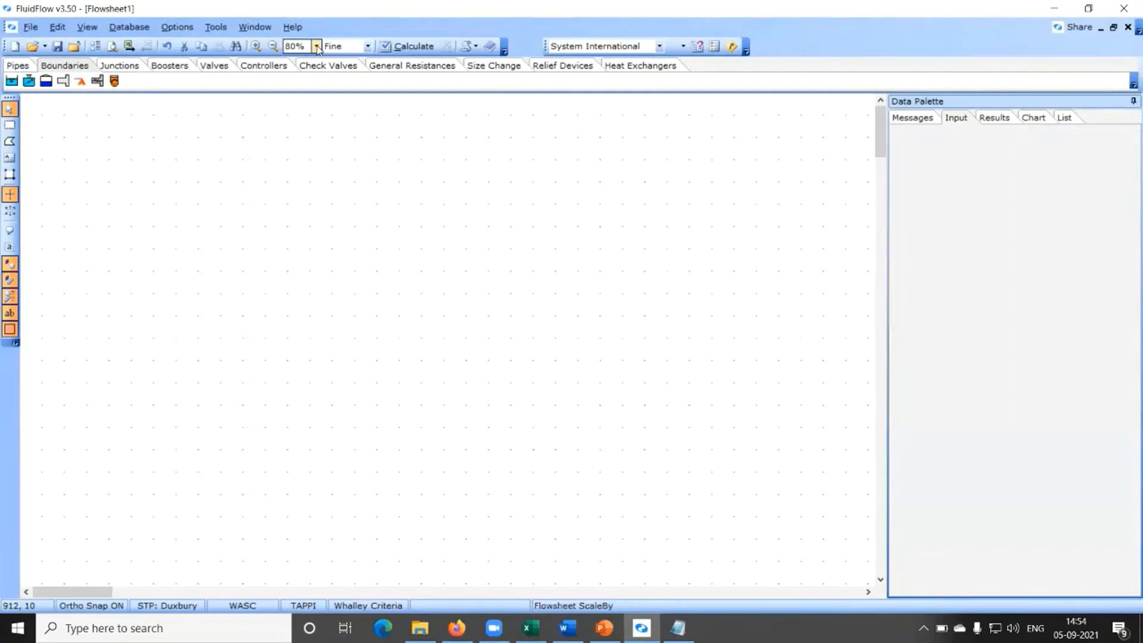
left_click(317, 47)
left_click(318, 127)
left_click(319, 128)
left_click(318, 127)
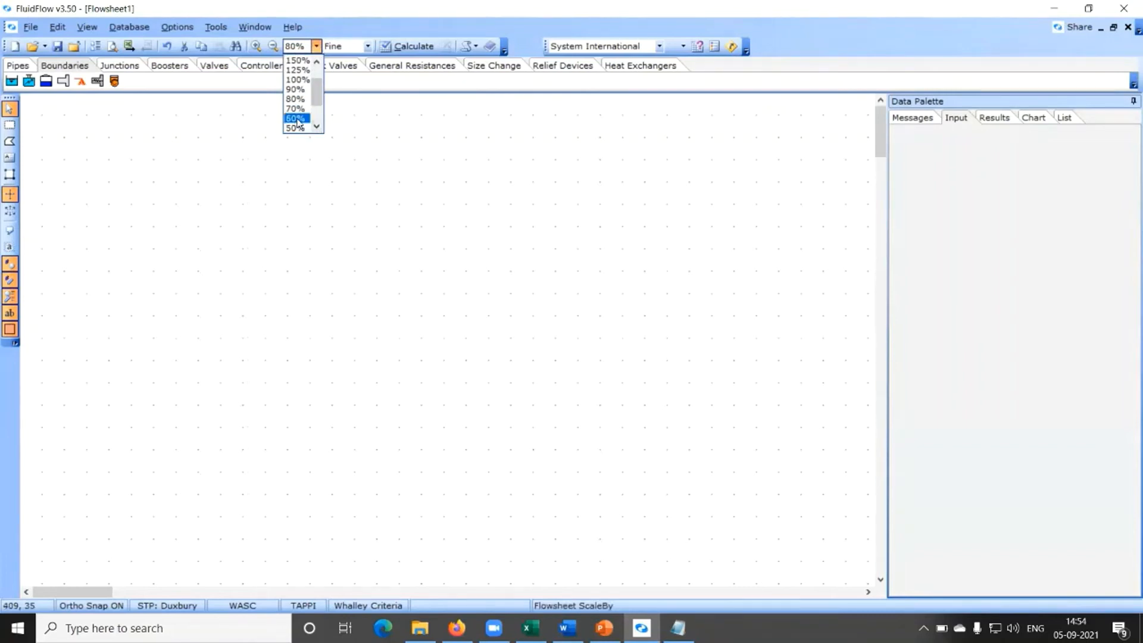
left_click(296, 119)
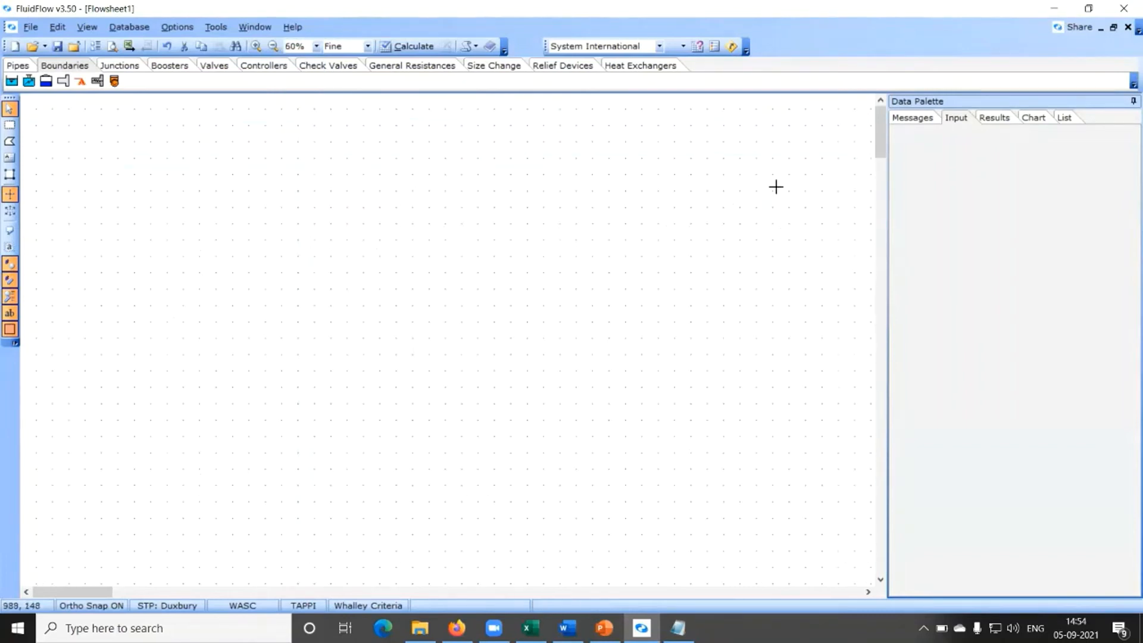
- Place two known-pressure boundaries on the flowsheet, one in the upper-left corner and one directly below it near the lower edge
left_click(12, 82)
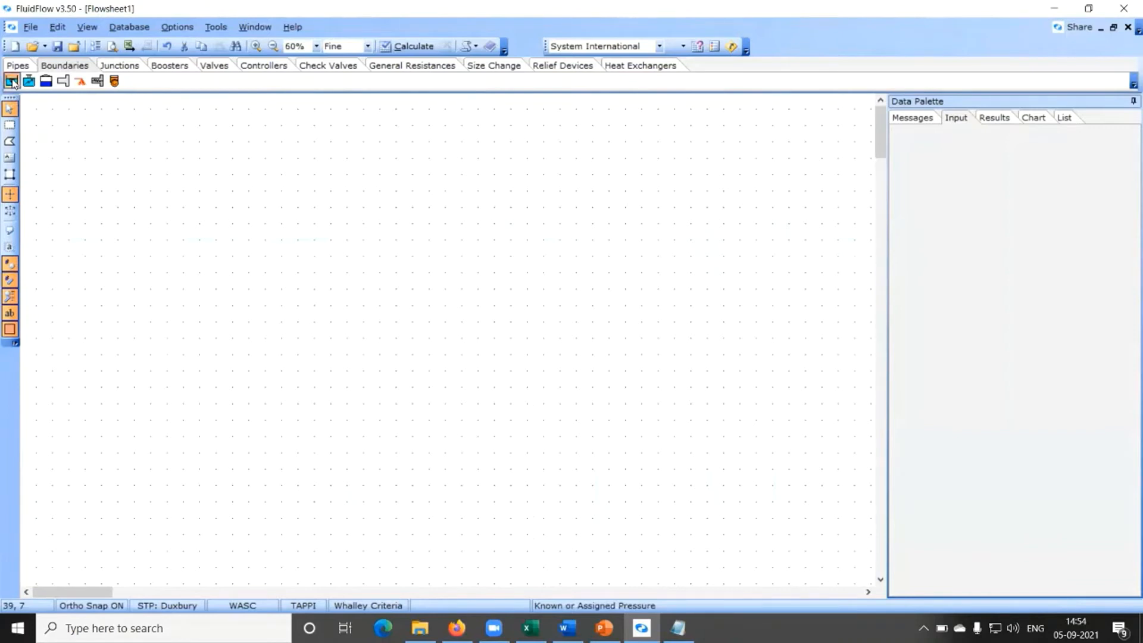
left_click(51, 125)
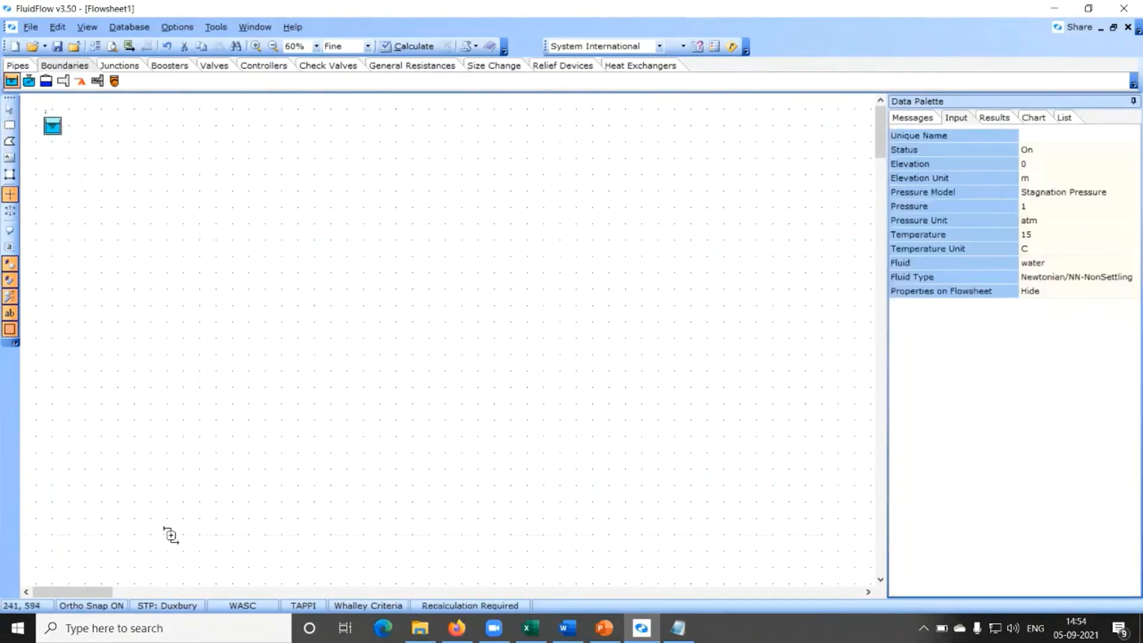
left_click(51, 486)
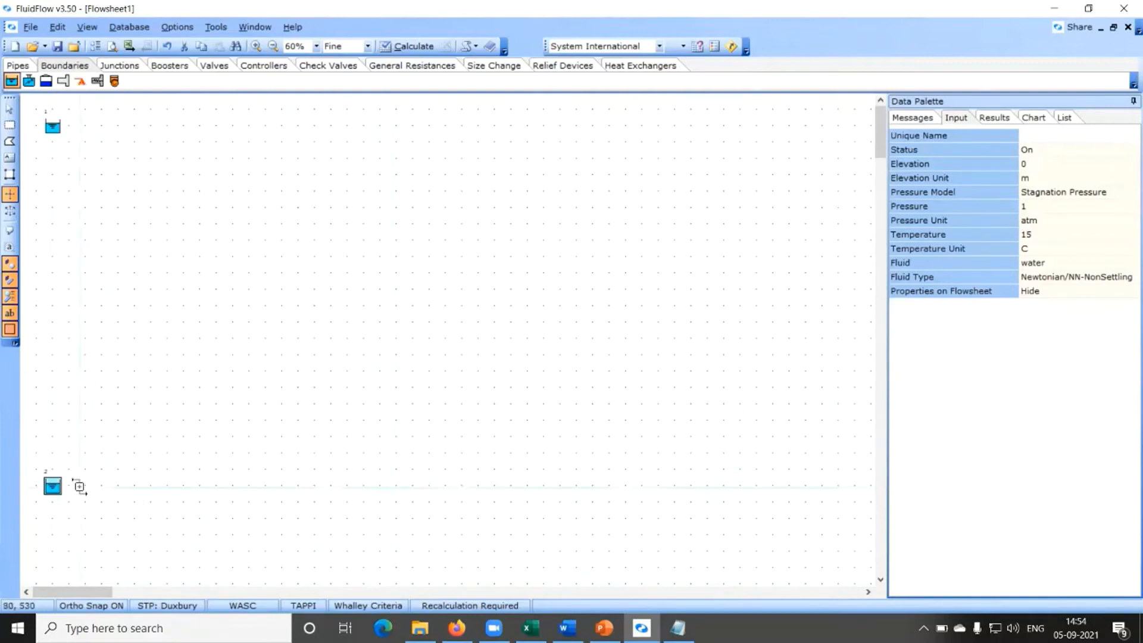
- Place two vertically aligned pumps to the right of the lower boundary, one below its level and one above it
left_click(169, 67)
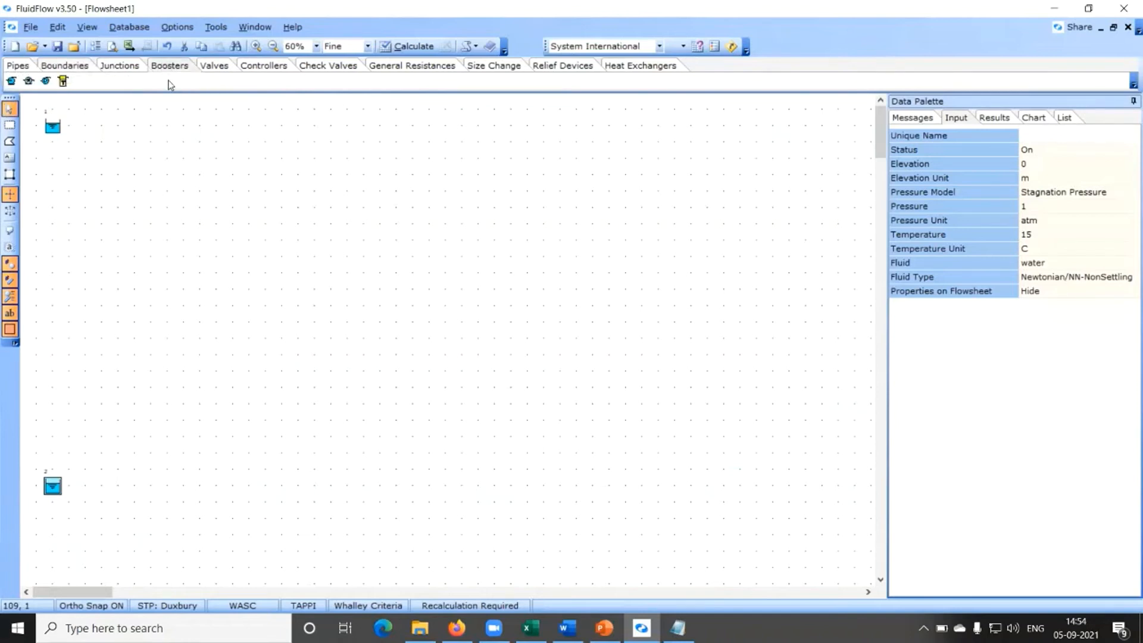
left_click(12, 81)
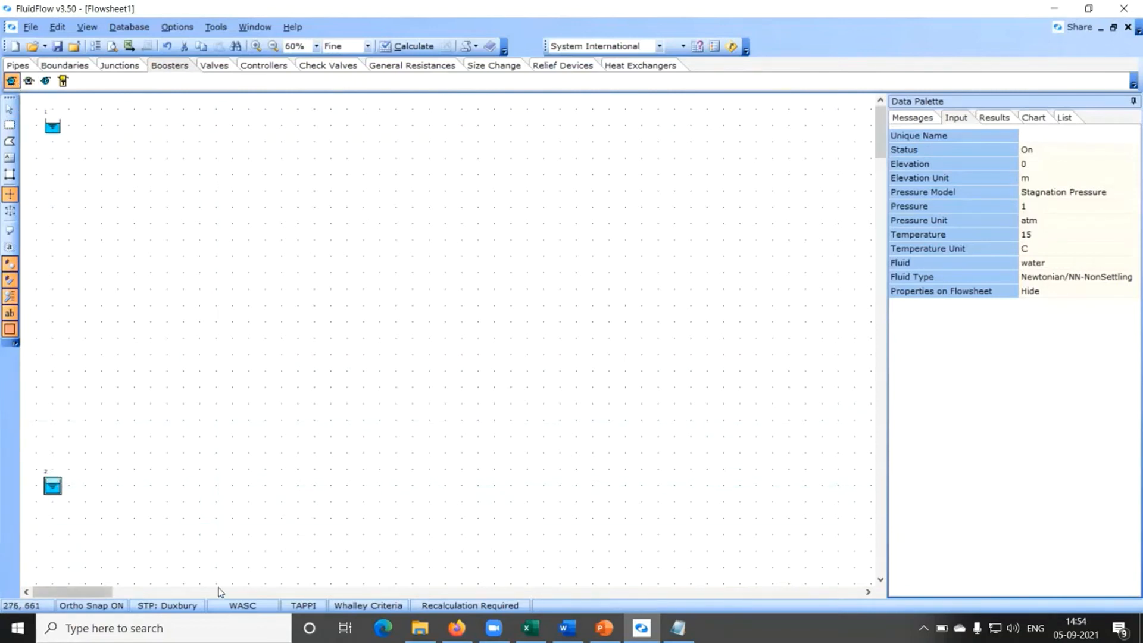
left_click(217, 566)
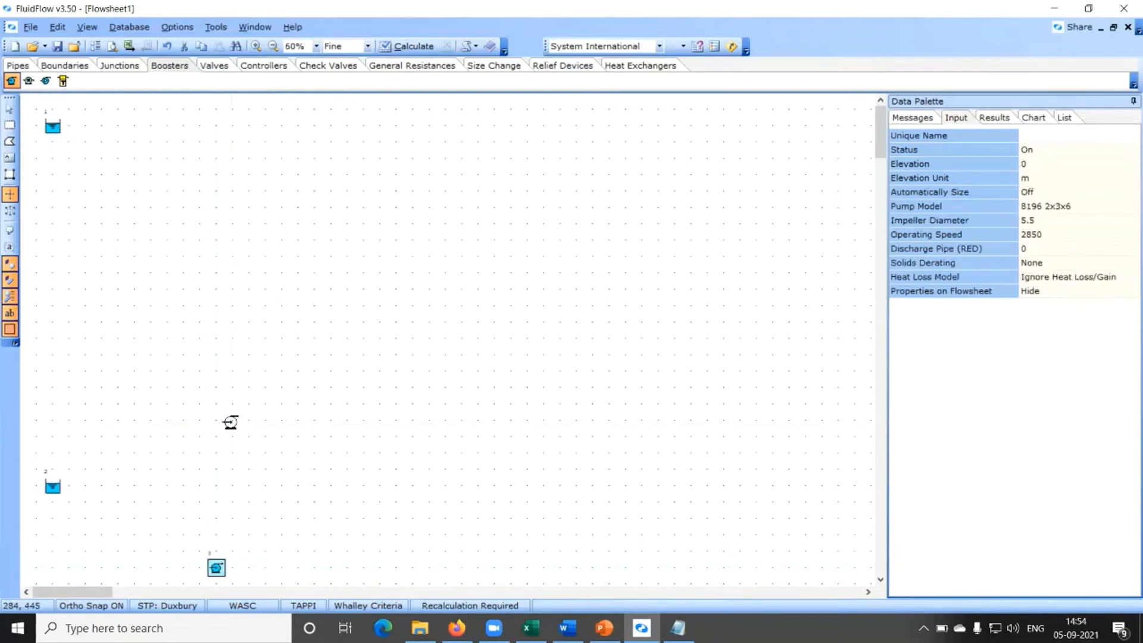
left_click(216, 403)
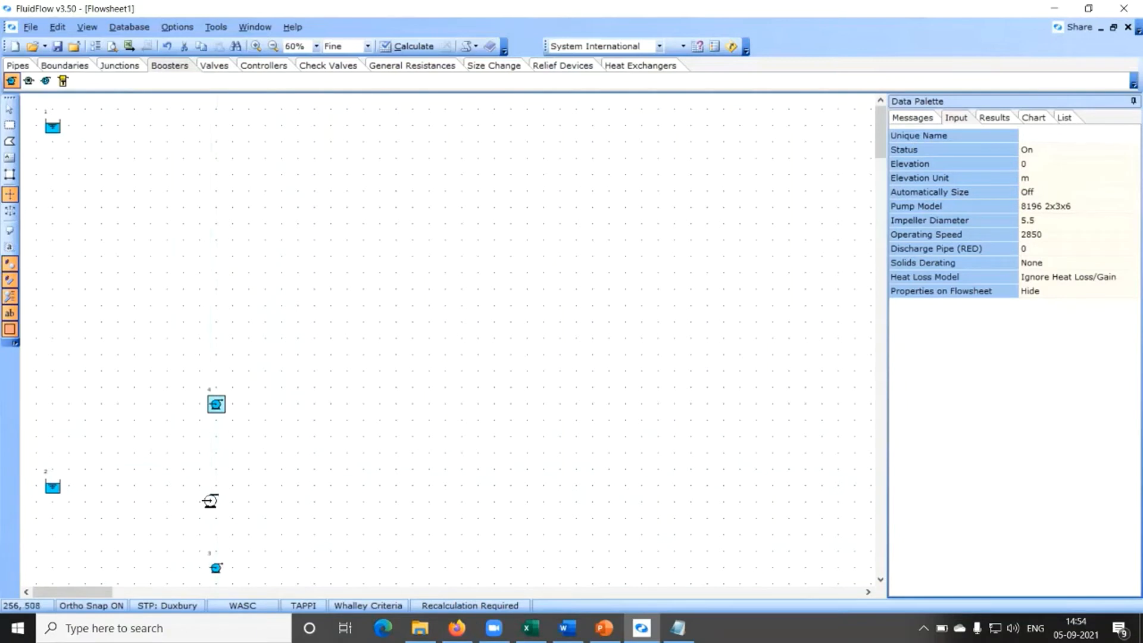
- Place three shell-and-tube heat exchangers in a horizontal row above and right of the pumps, and shift the middle one slightly left
left_click(641, 68)
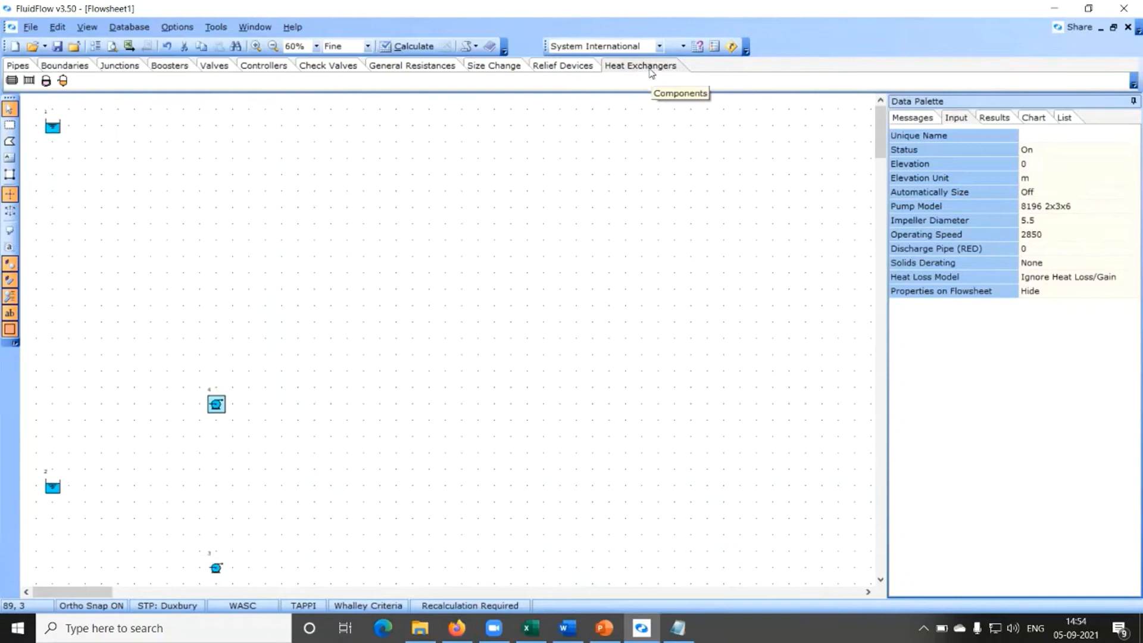
left_click(12, 81)
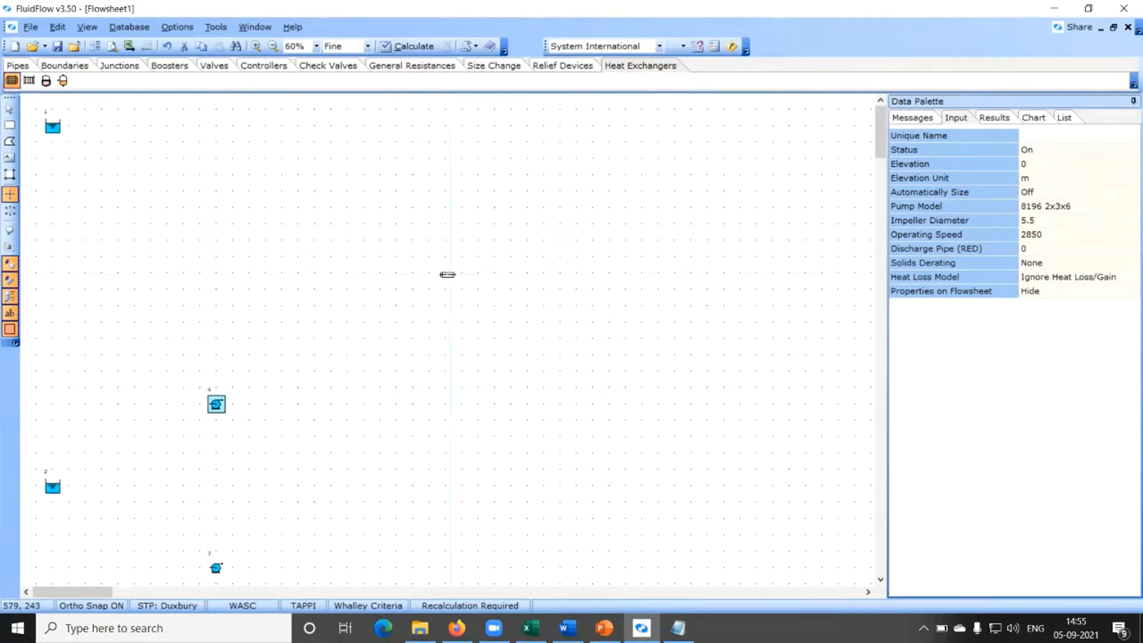
left_click(429, 273)
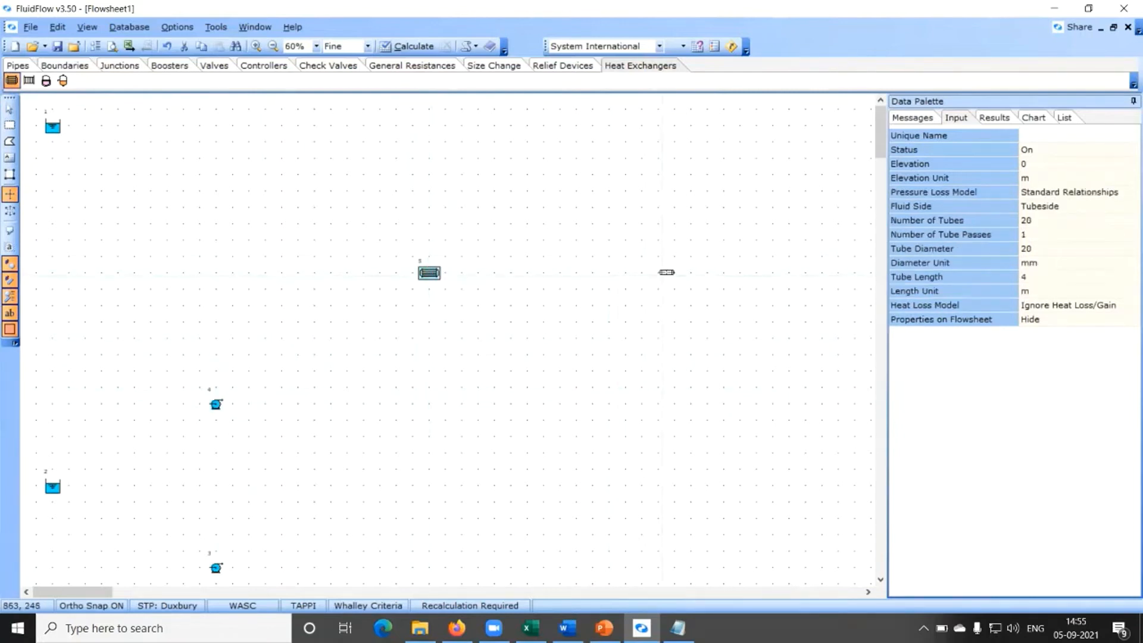
left_click(670, 271)
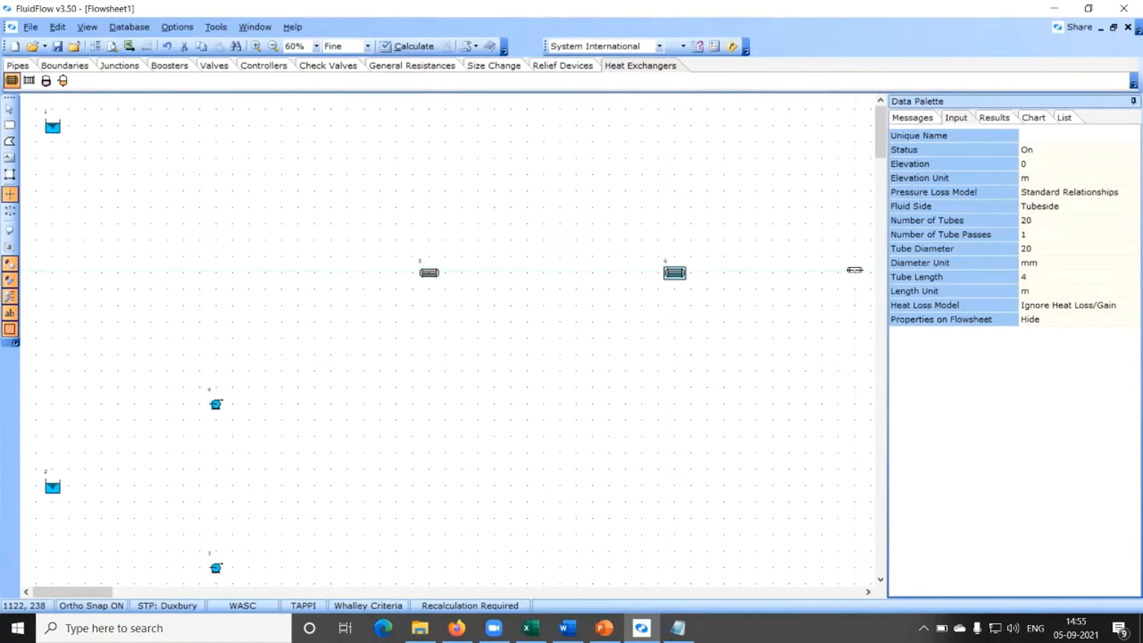
left_click(865, 272)
left_click(9, 111)
left_click(9, 111)
left_click(868, 592)
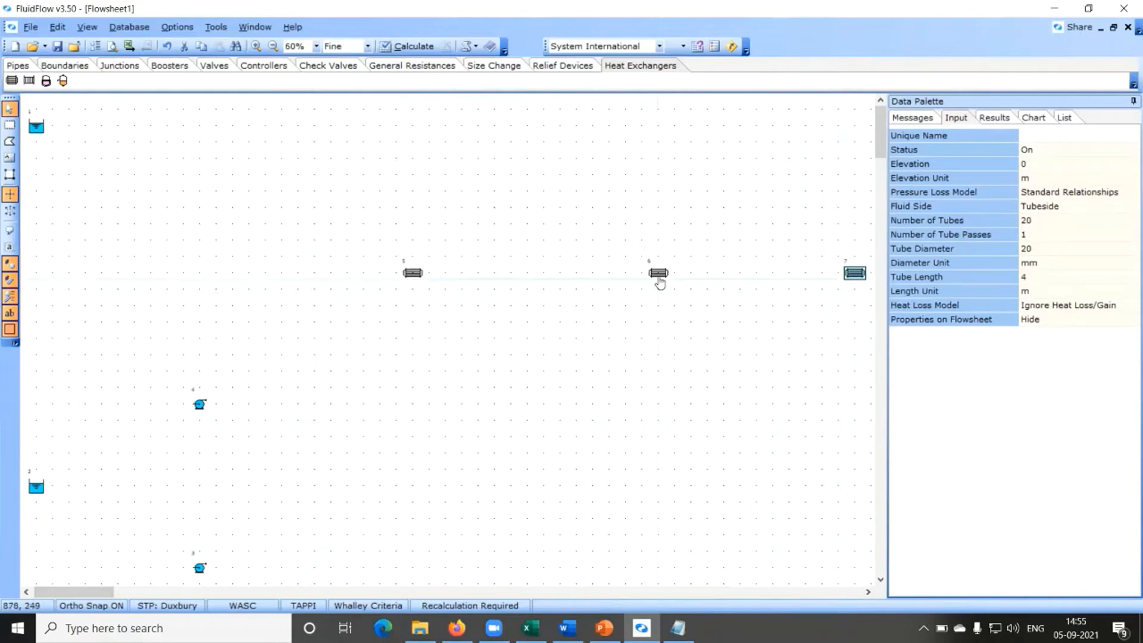
left_click_drag(658, 274, 641, 273)
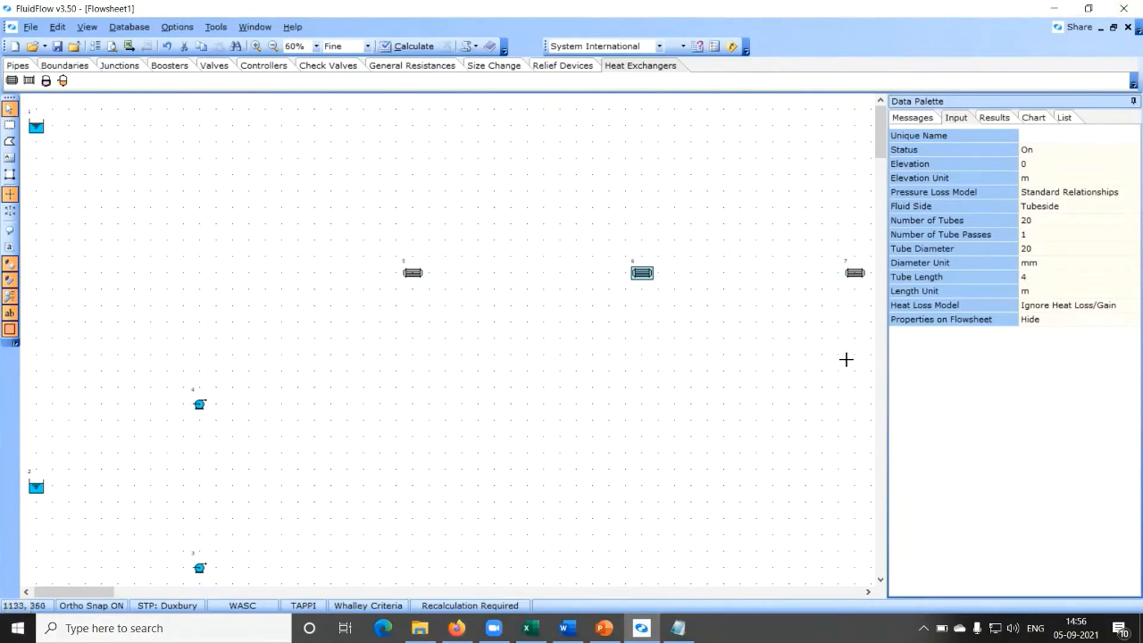
- Check the reference network slide, and draw steel pipes from the lower boundary through a junction and an upward corner to the upper pump
left_click(604, 628)
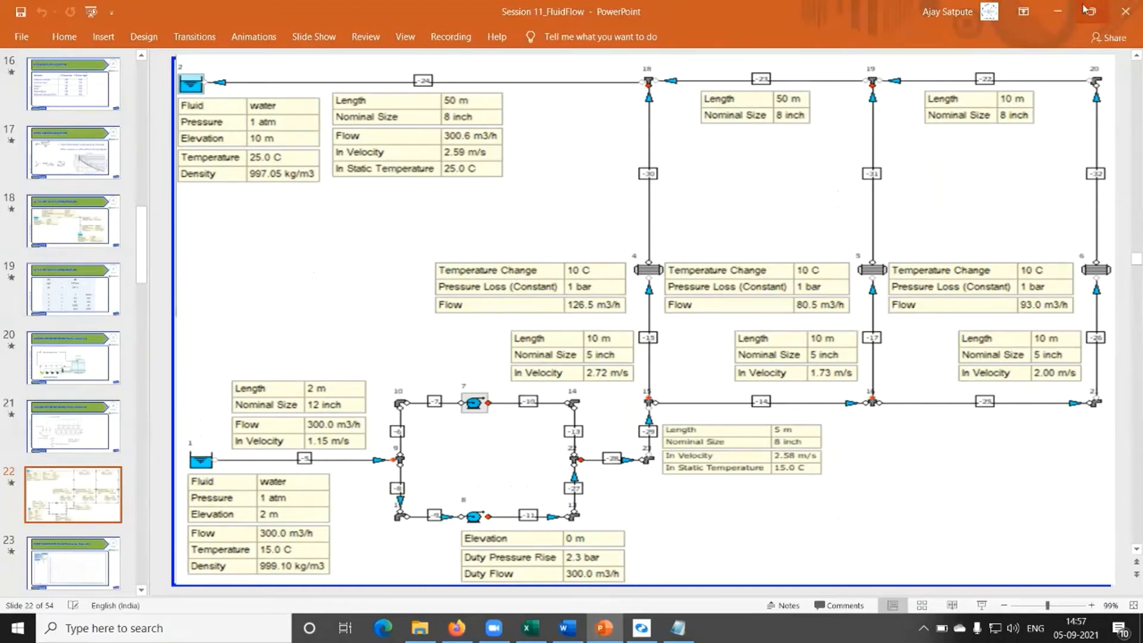
left_click(1055, 15)
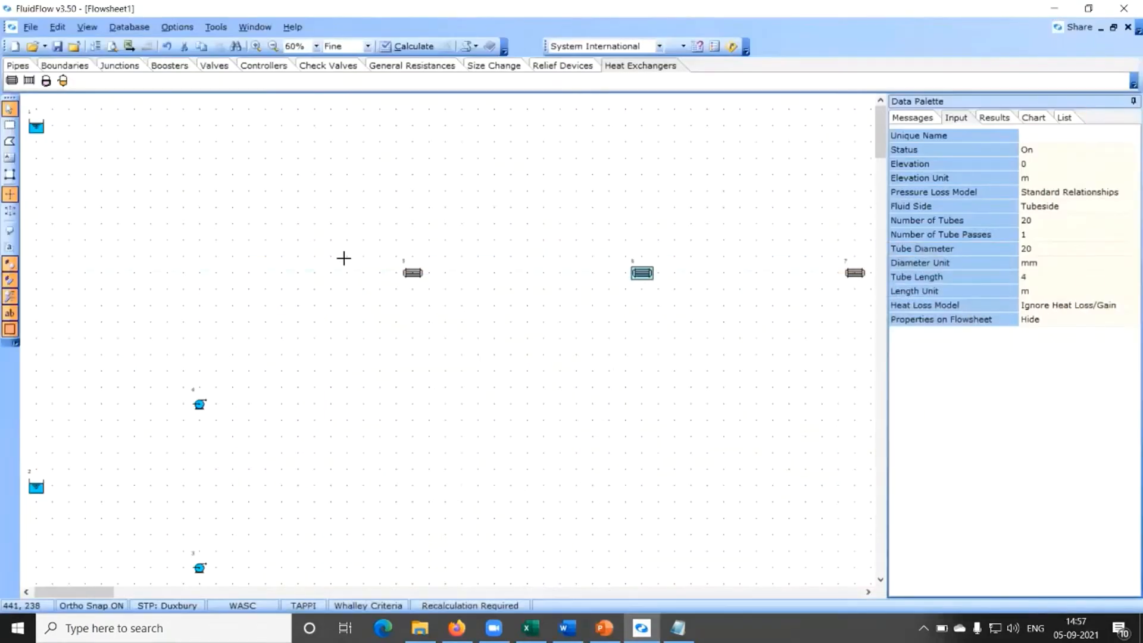
left_click(18, 69)
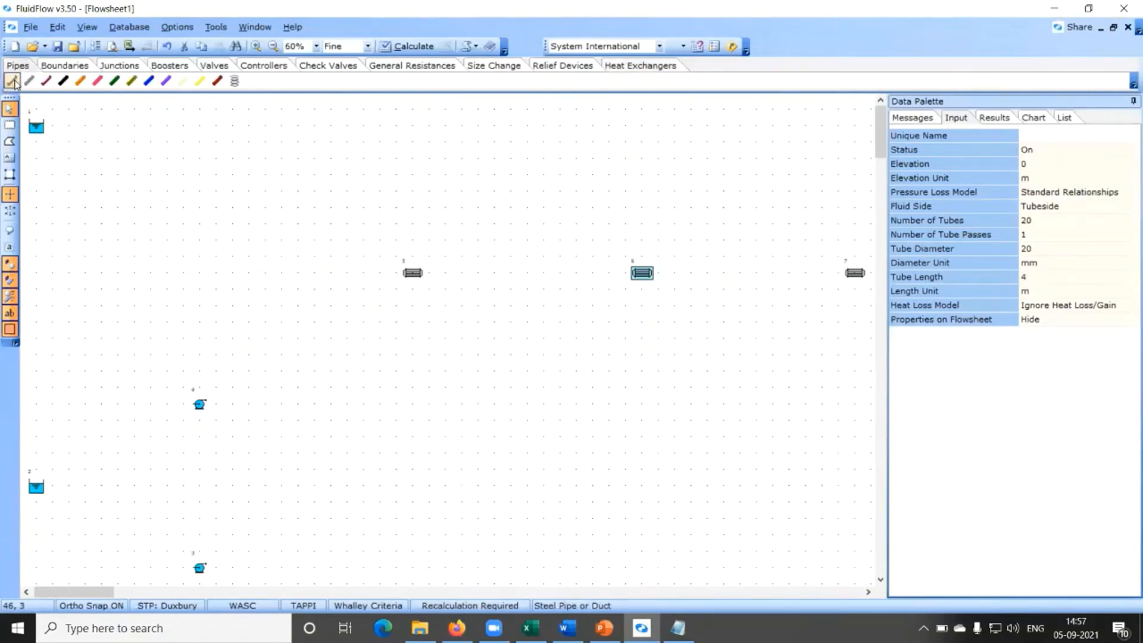
left_click(13, 81)
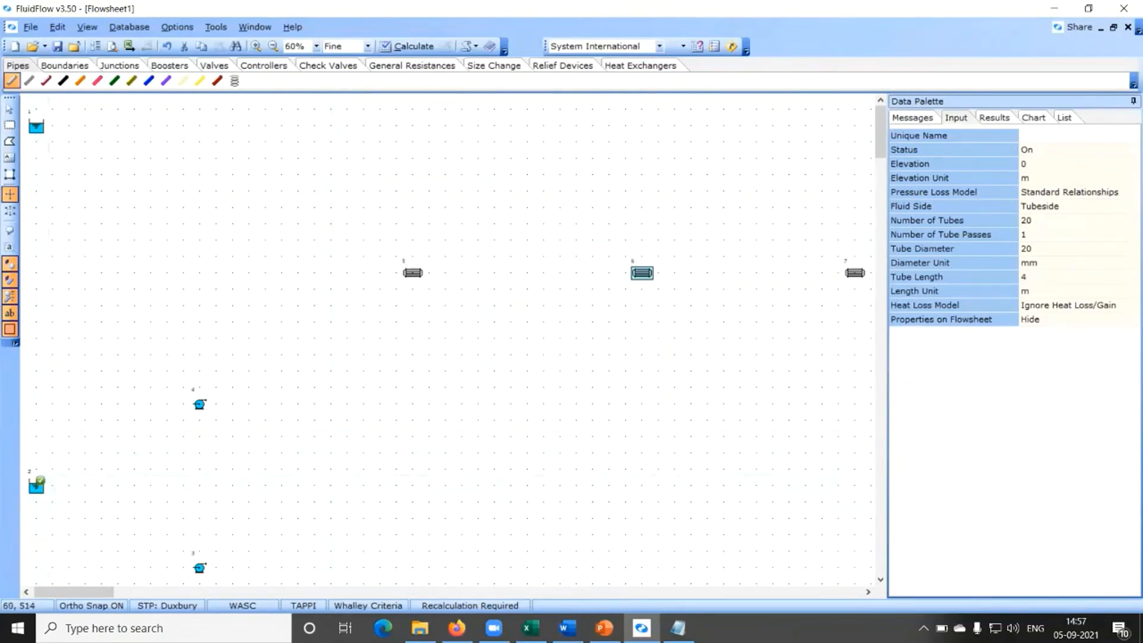
left_click_drag(35, 487, 106, 483)
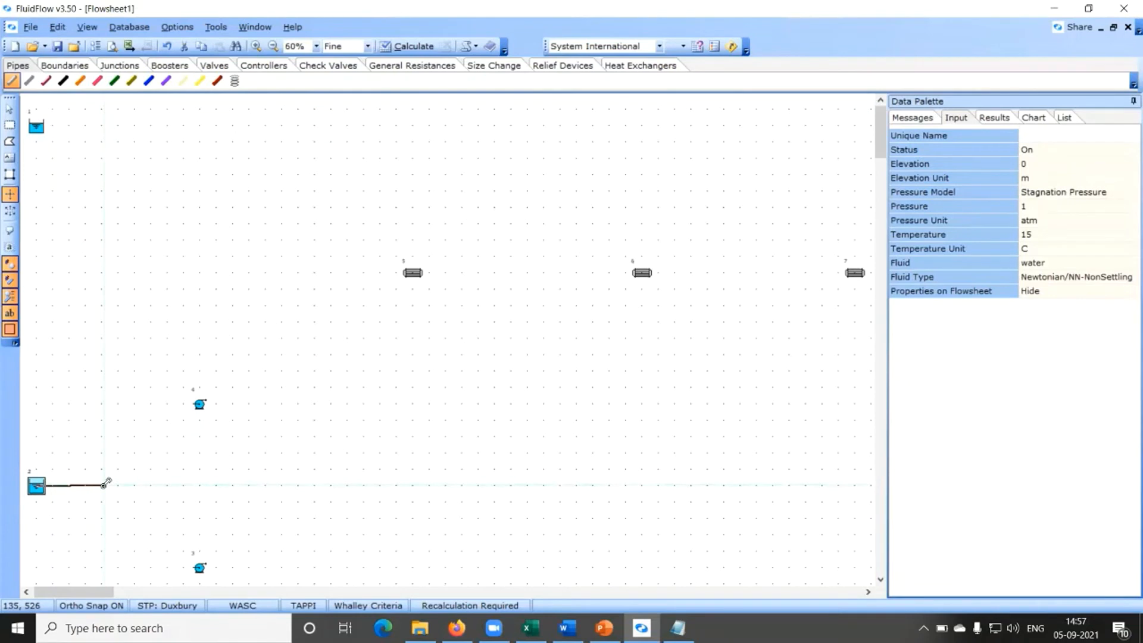
left_click_drag(105, 483, 117, 485)
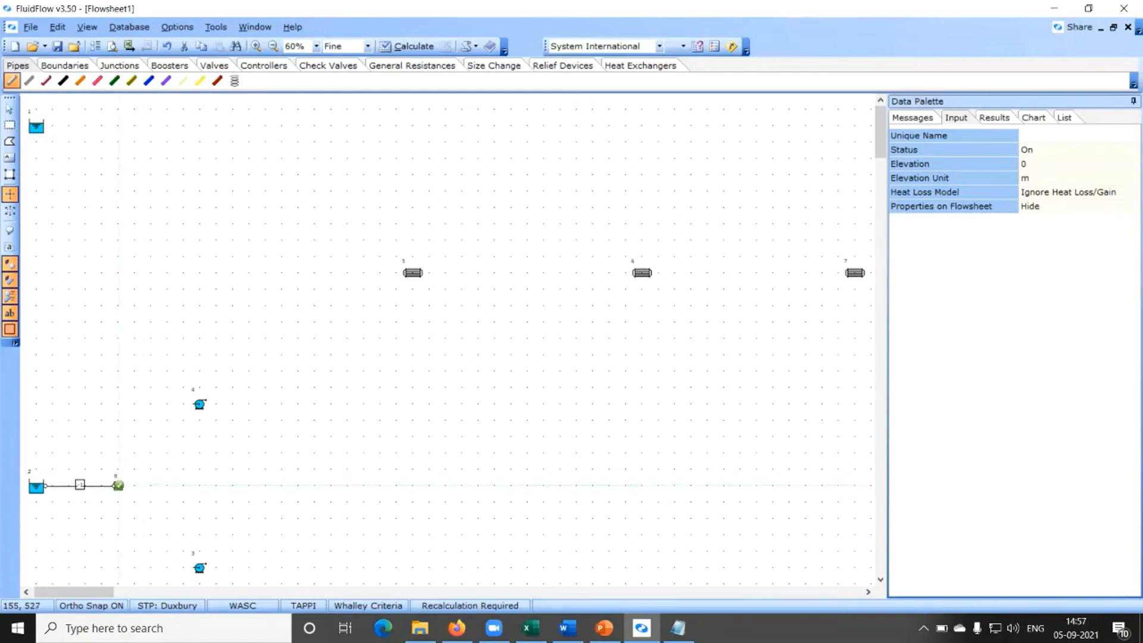
left_click_drag(118, 486, 118, 400)
mouse_move(119, 403)
left_mouse_down()
mouse_move(179, 414)
mouse_move(200, 404)
left_mouse_up()
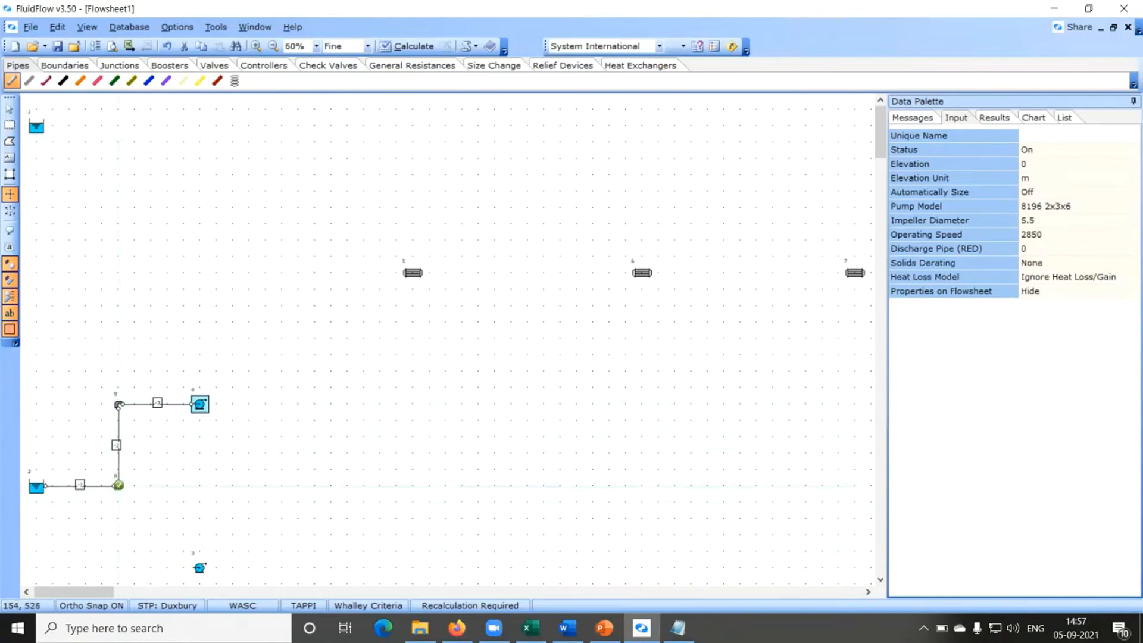
- Branch steel pipes from the junction beside the lower boundary down through a corner node to the lower pump
left_click_drag(118, 485, 118, 567)
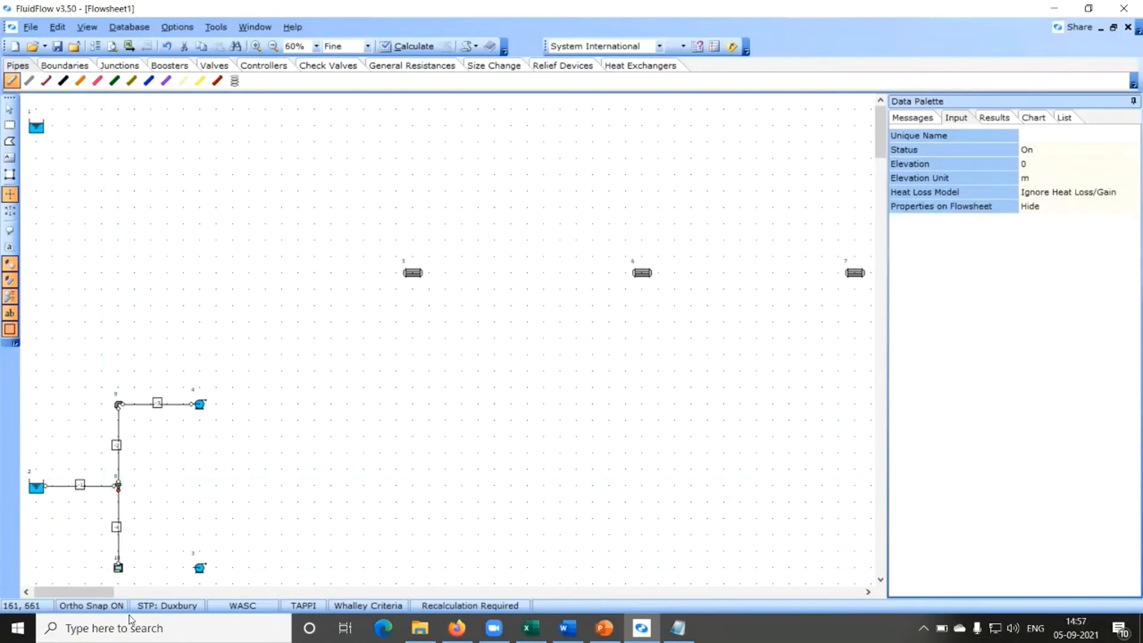
left_click_drag(117, 566, 200, 567)
left_click(8, 110)
- Inspect the input properties of the suction-side pipes, both elbows and the branching junction one after another
left_click(105, 489)
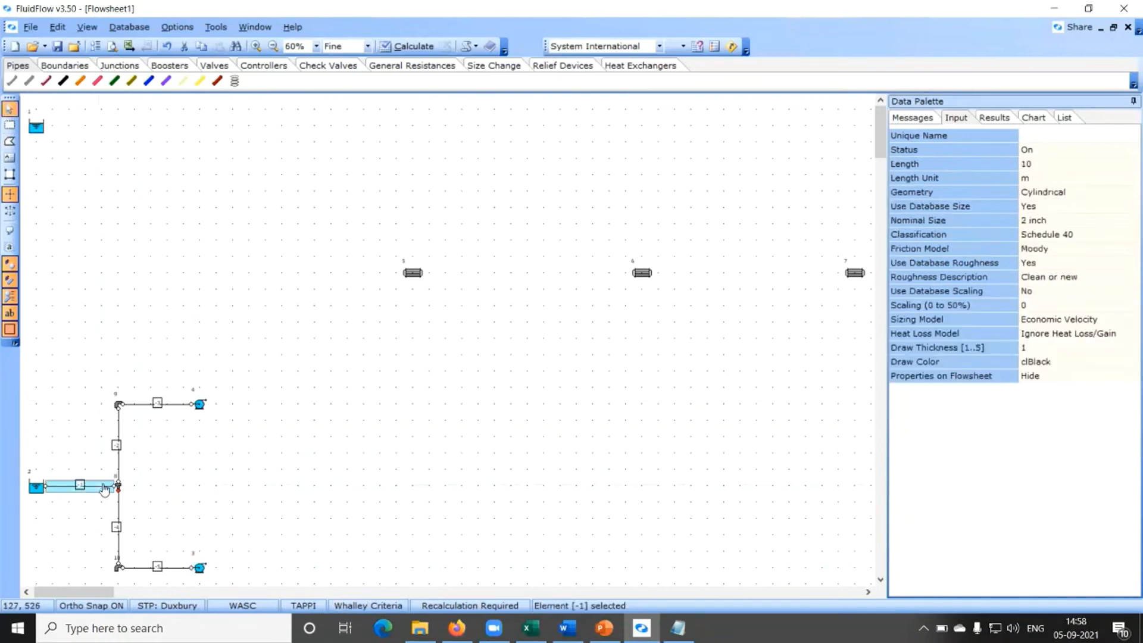
left_click(117, 458)
left_click(166, 407)
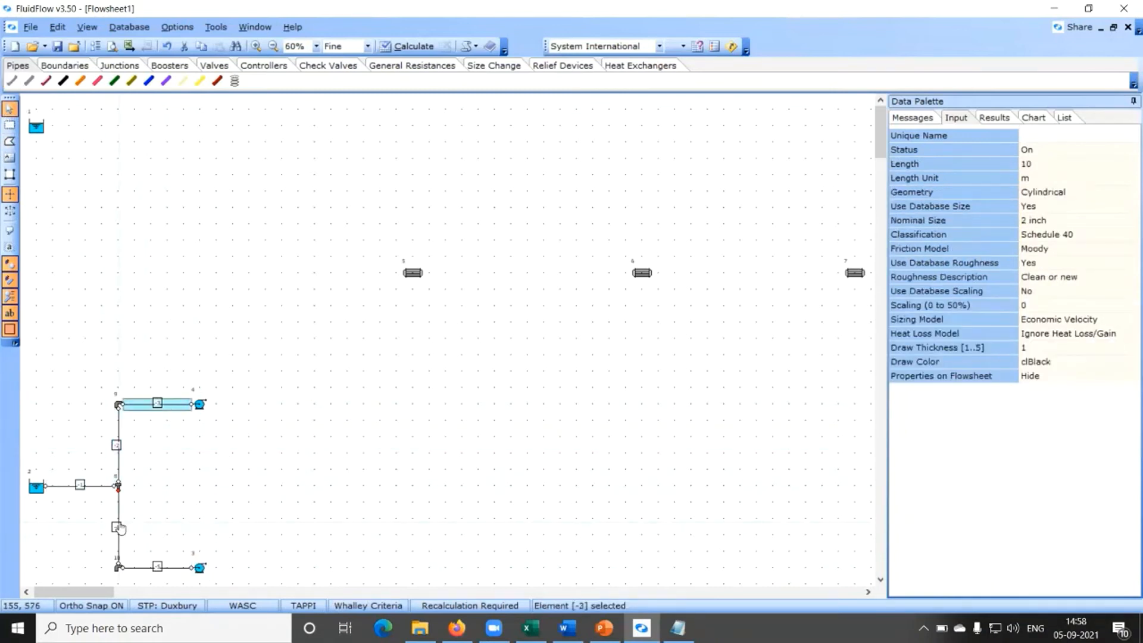
left_click(118, 528)
left_click(154, 568)
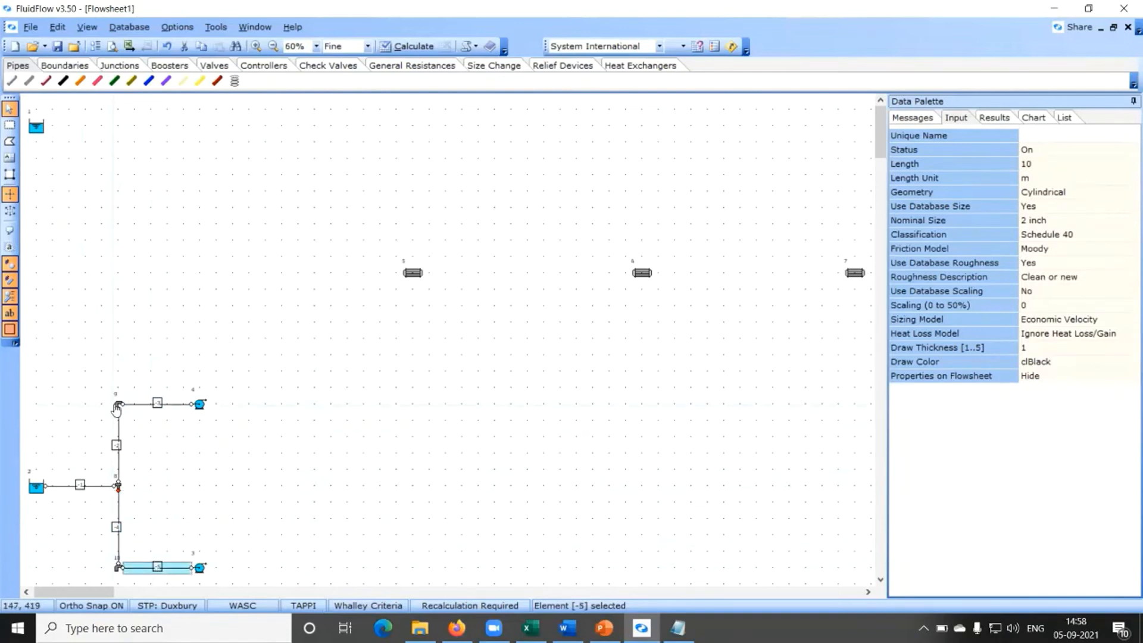
left_click(118, 406)
left_click(119, 567)
left_click(122, 487)
left_click(297, 423)
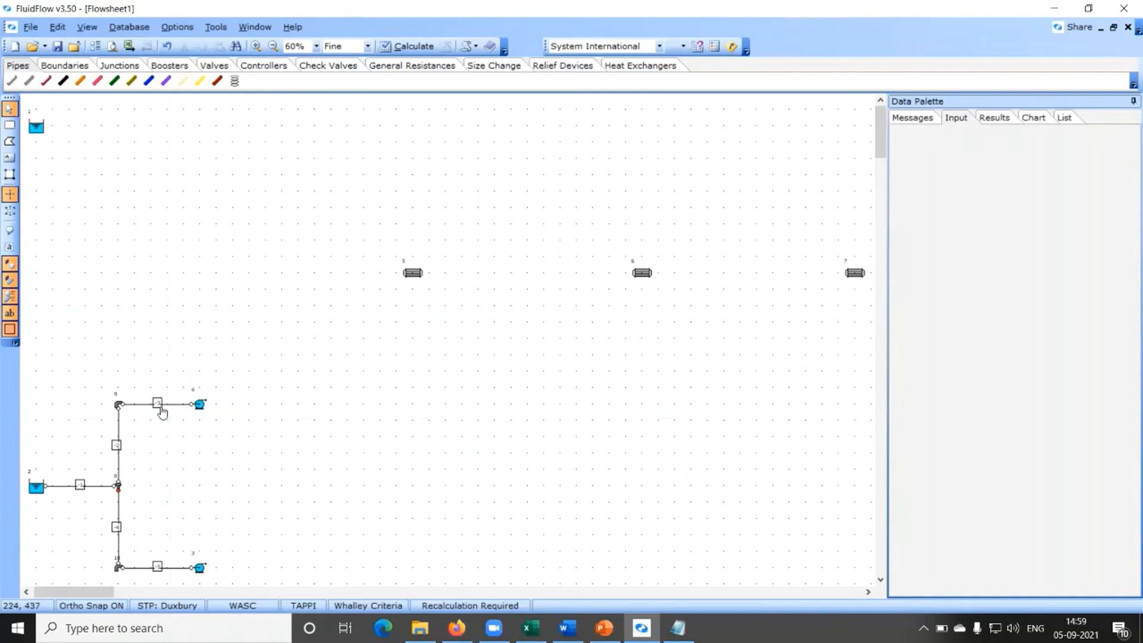
- Draw horizontal steel discharge pipes of equal length from the upper pump and the lower pump, away from the suction side
left_click(11, 81)
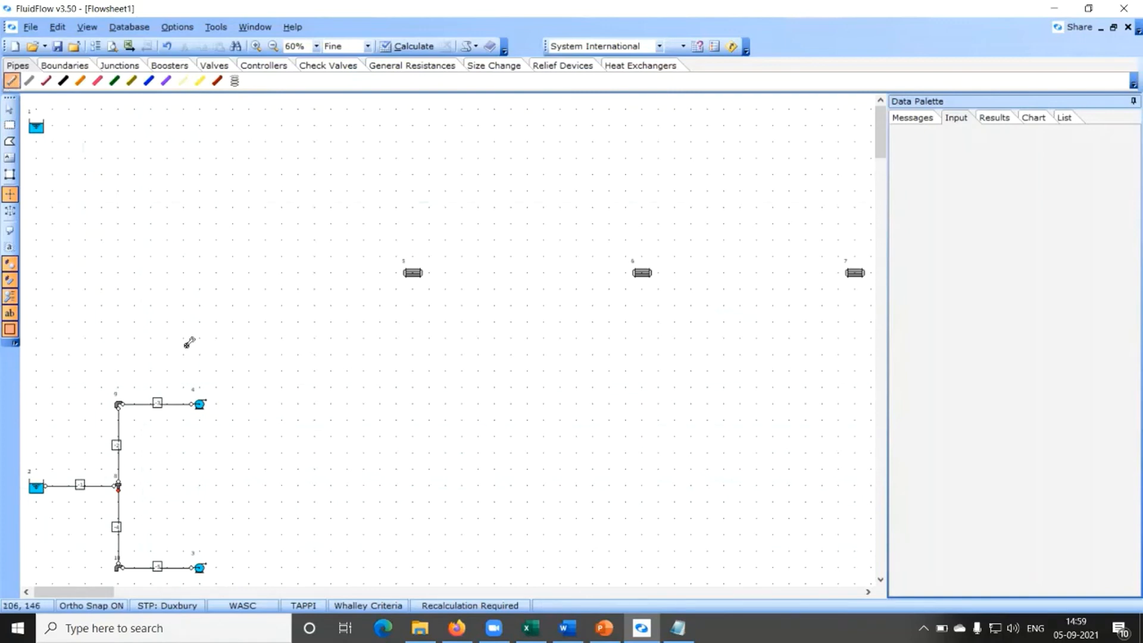
left_click(200, 403)
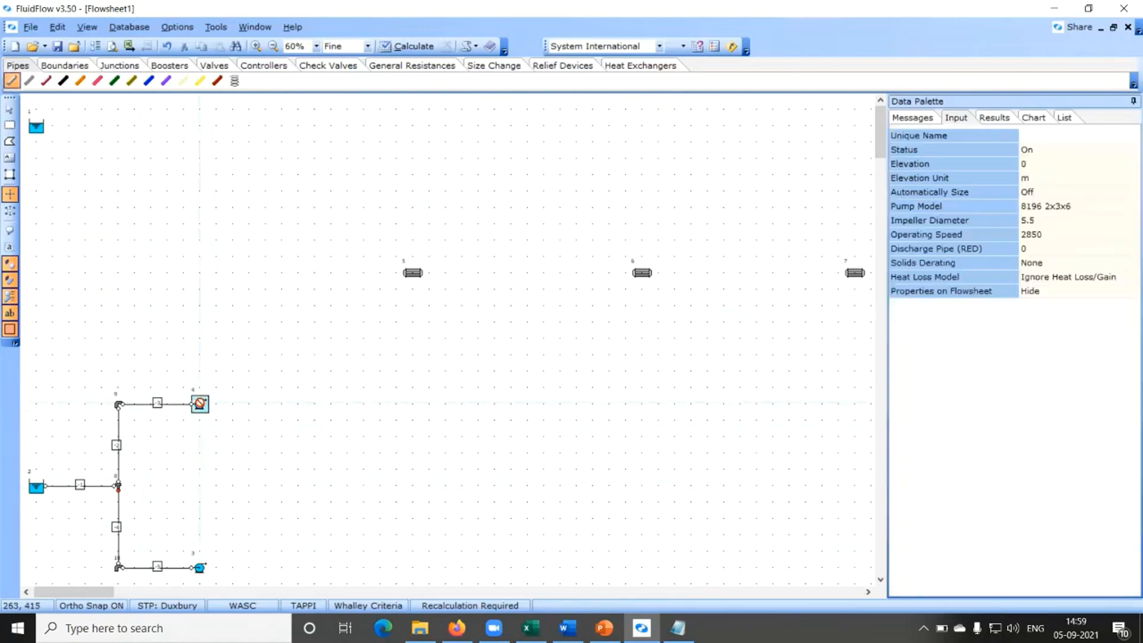
left_click(281, 404)
left_click(200, 567)
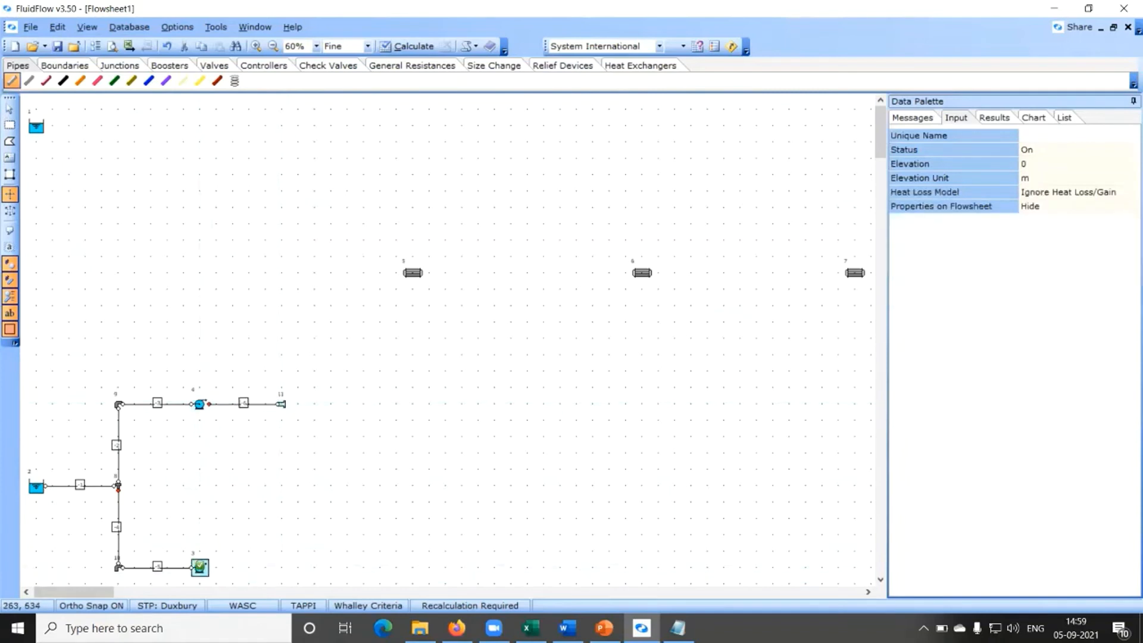
left_click(283, 567)
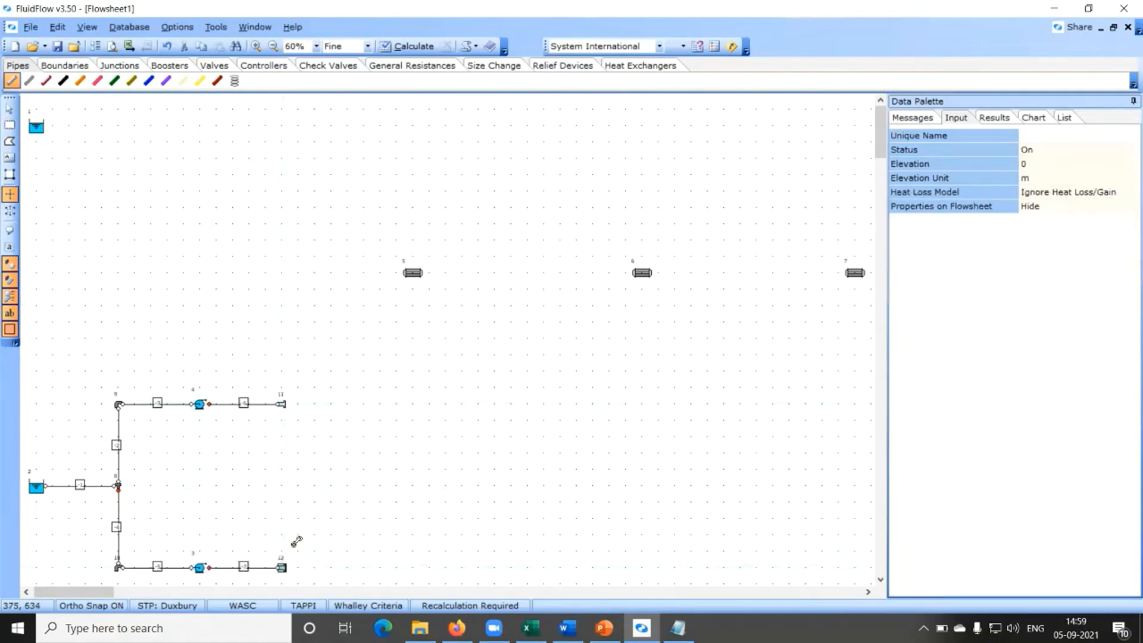
- Join the ends of both pump discharge pipes with vertical pipes meeting at a junction midway between them
left_click(282, 405)
left_click(282, 484)
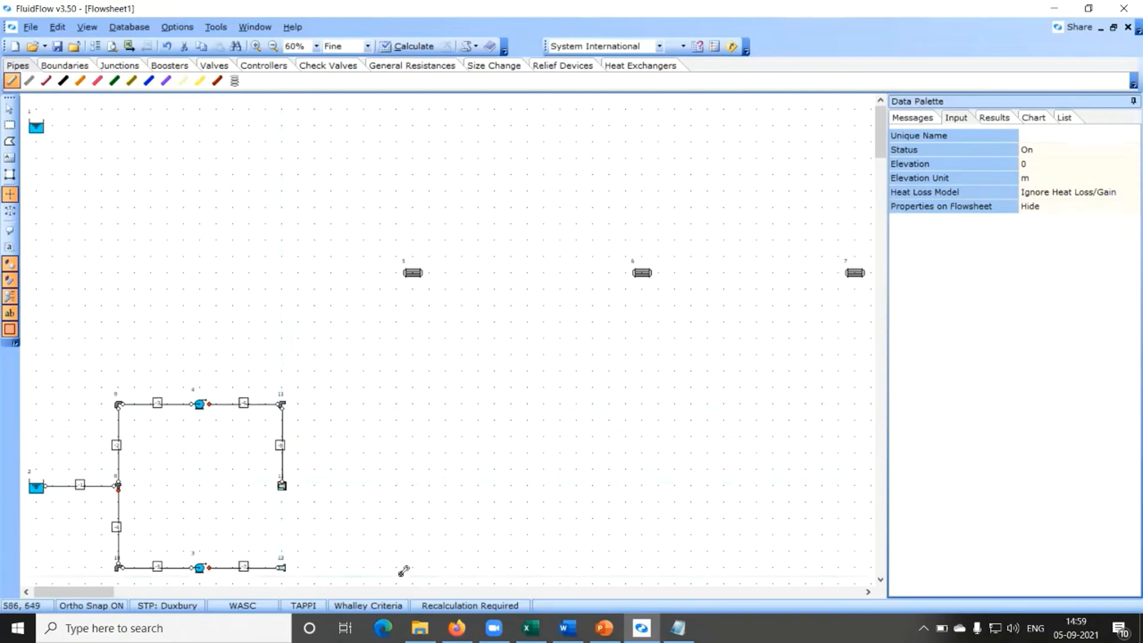
left_click(279, 568)
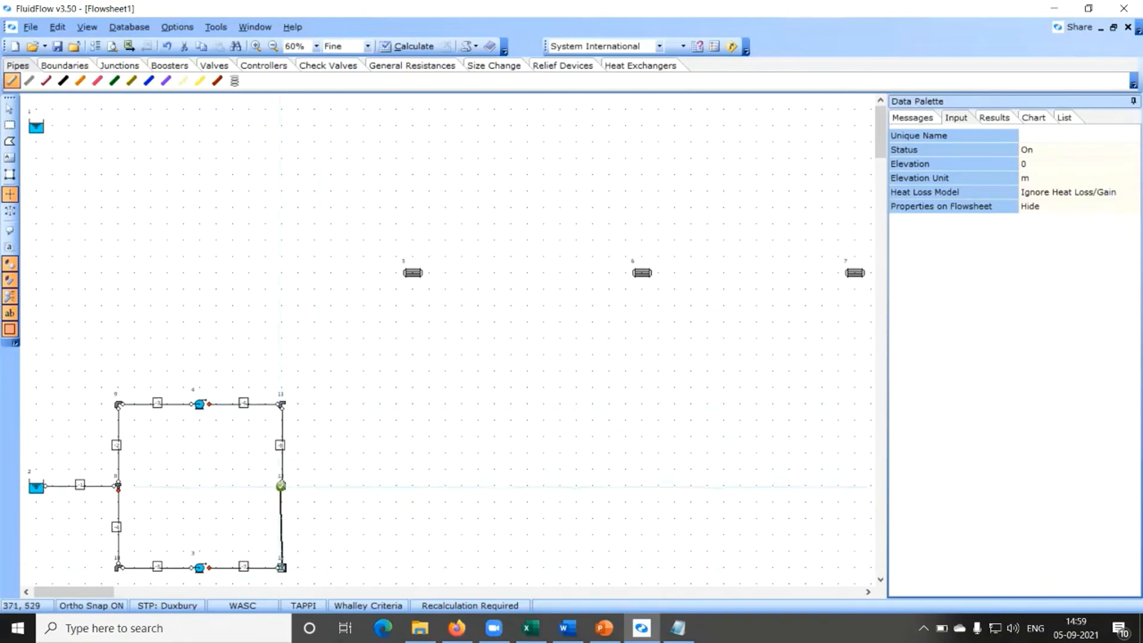
left_click(283, 485)
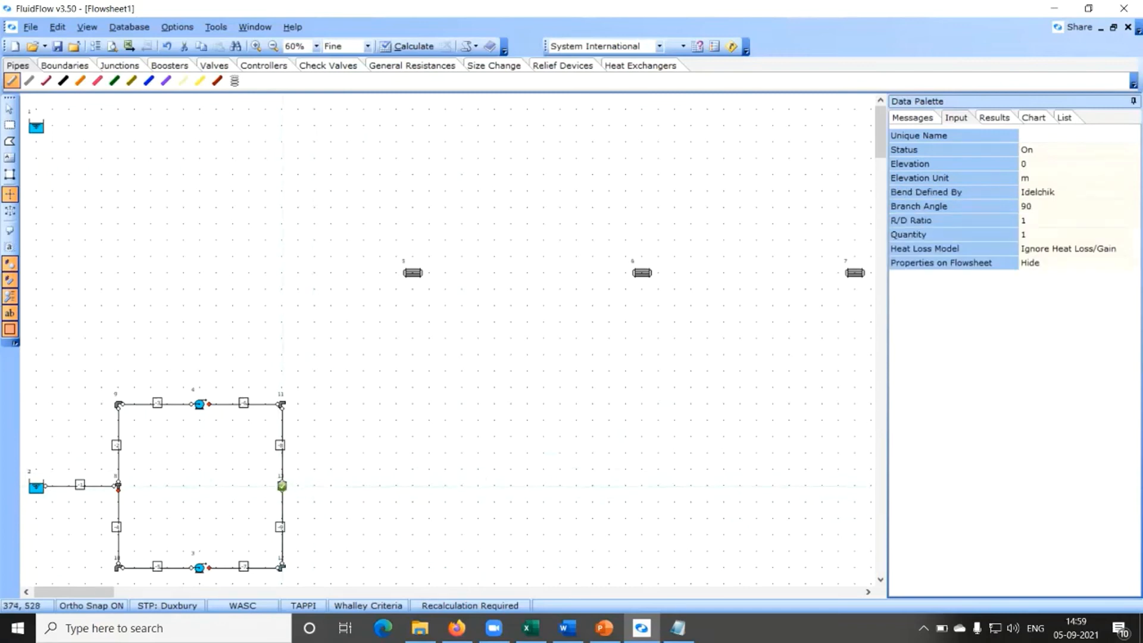
- Draw a horizontal pipe from the common discharge junction to directly below the first heat exchanger, and inspect its input properties
left_click(282, 485)
left_click(412, 485)
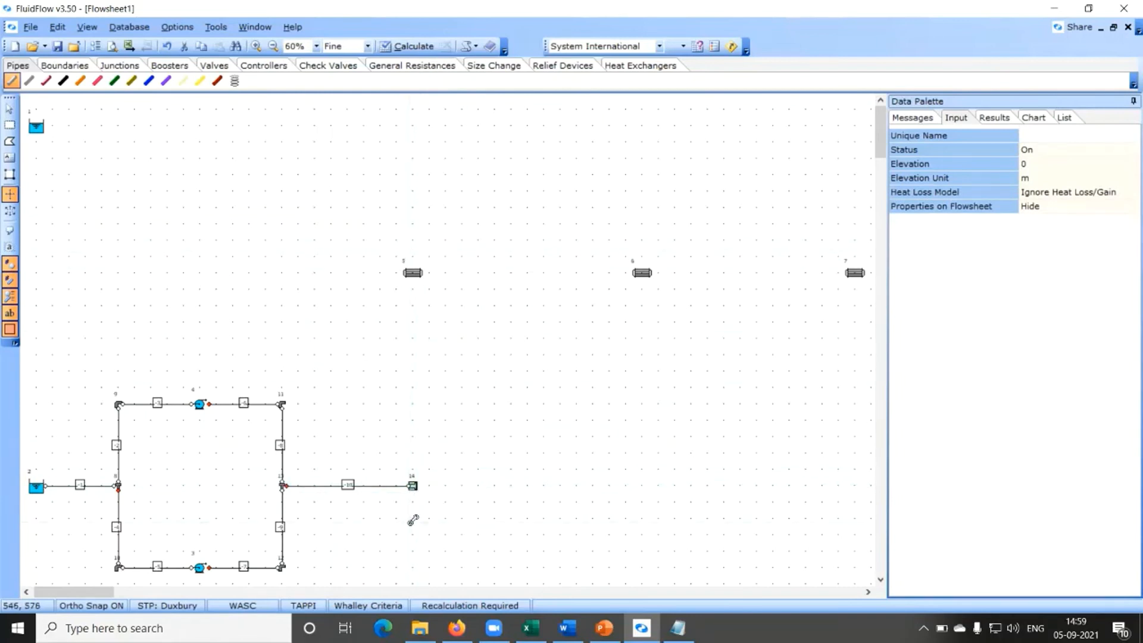
left_click(10, 110)
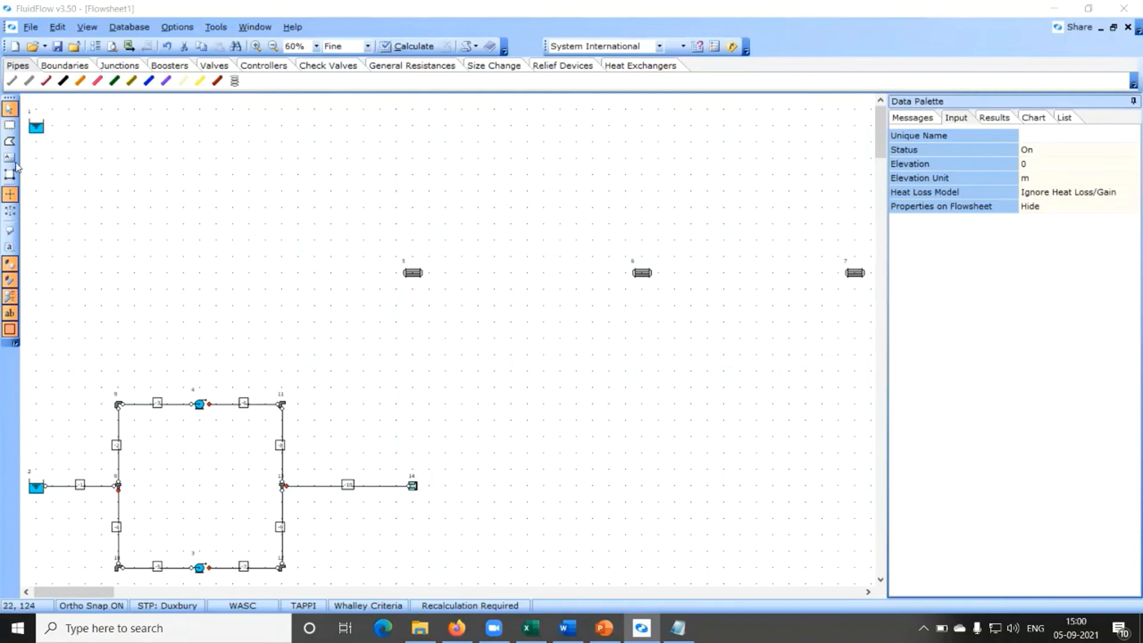
left_click(378, 485)
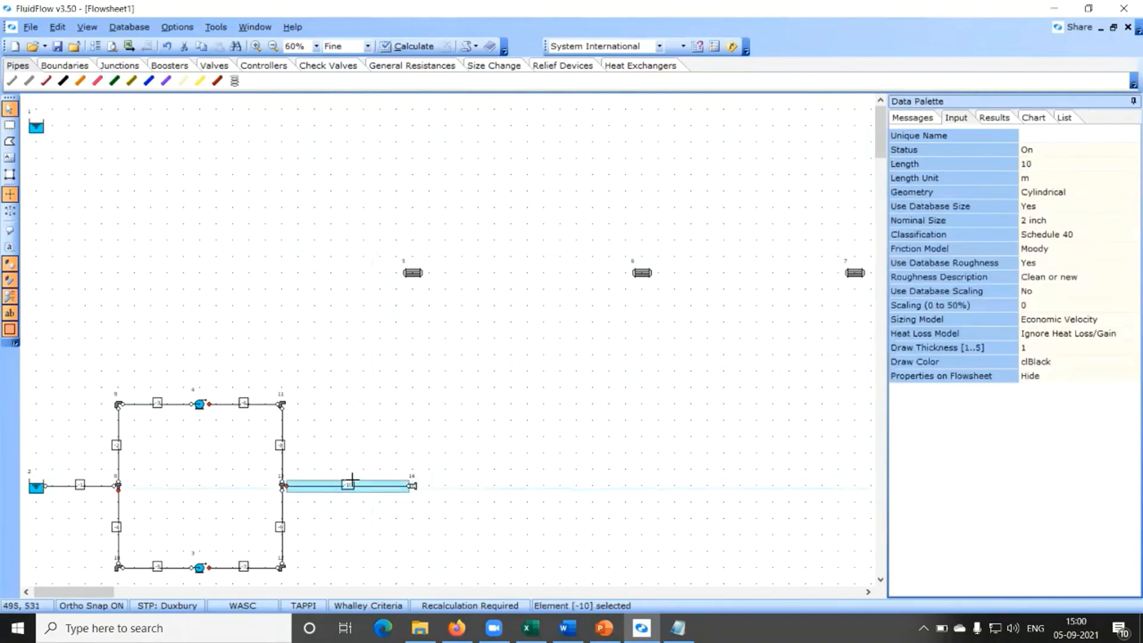
- Extend the common discharge line upward, and run a horizontal supply header from there to below the third heat exchanger
left_click(10, 81)
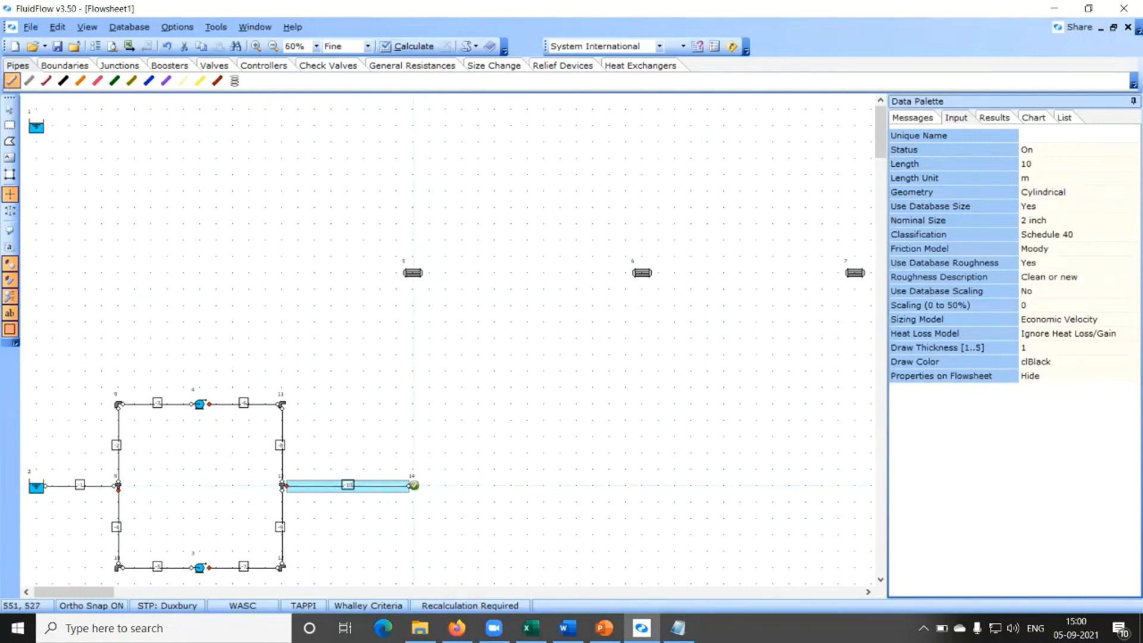
left_click(414, 485)
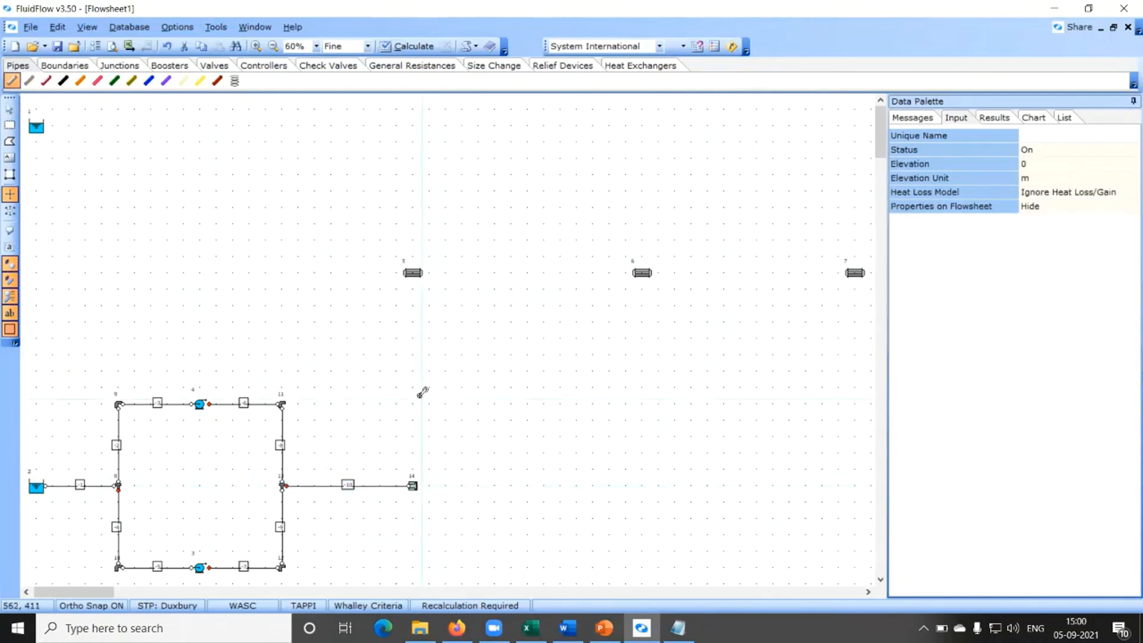
left_click(415, 369)
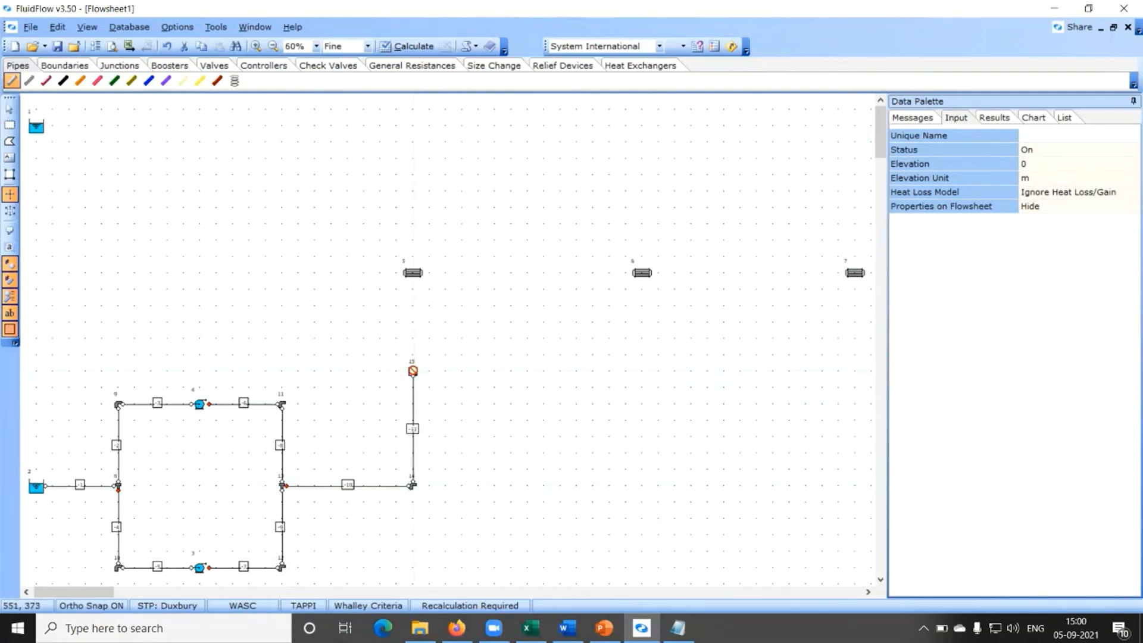
left_click(858, 368)
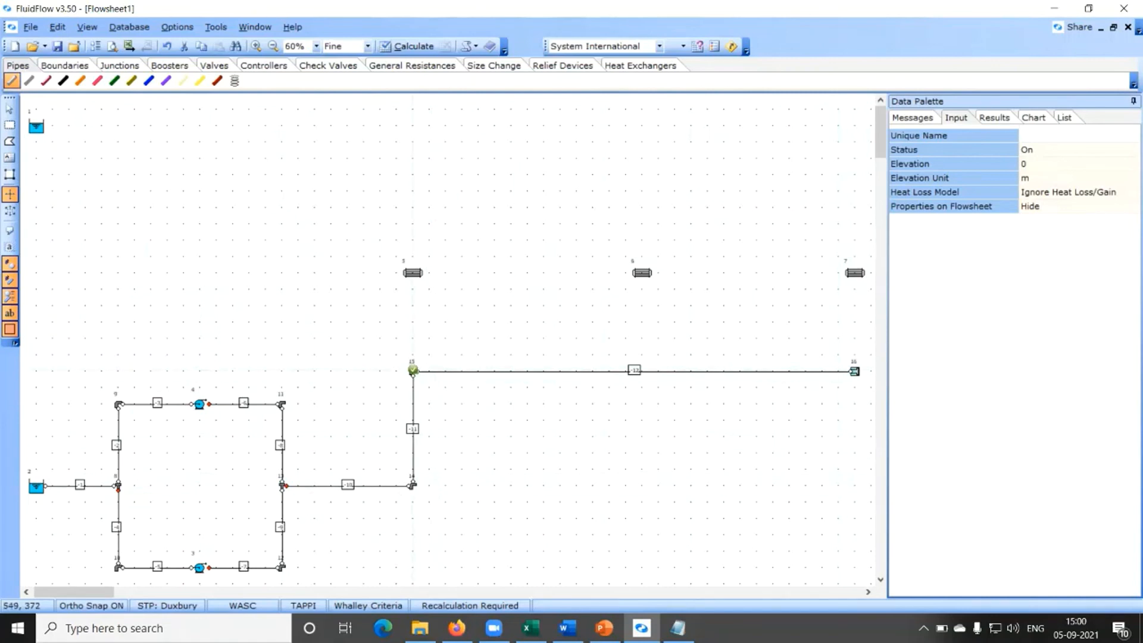
- Connect the supply header to all three heat exchangers with vertical branch pipes, adding a junction below the middle exchanger
left_click(412, 370)
left_click(412, 272)
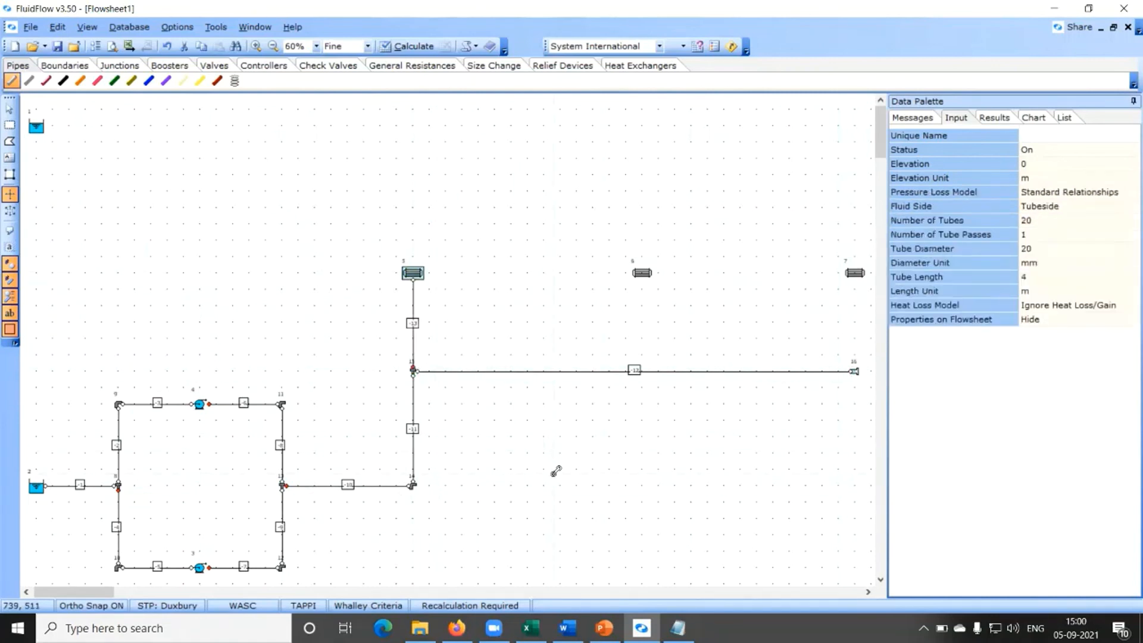
left_click(640, 371)
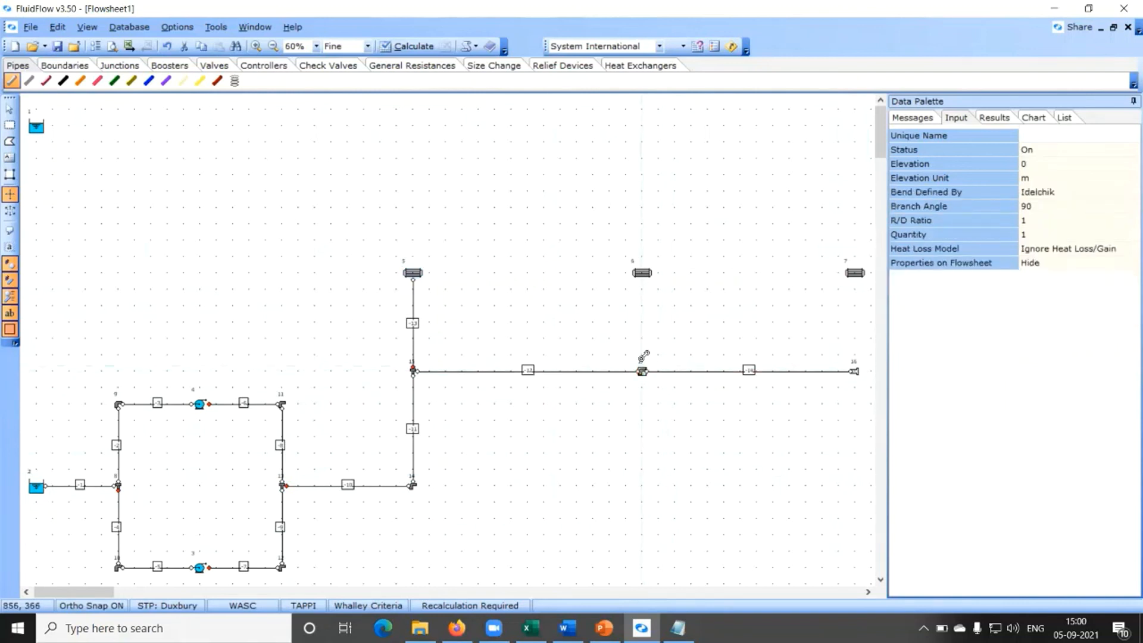
left_click(642, 272)
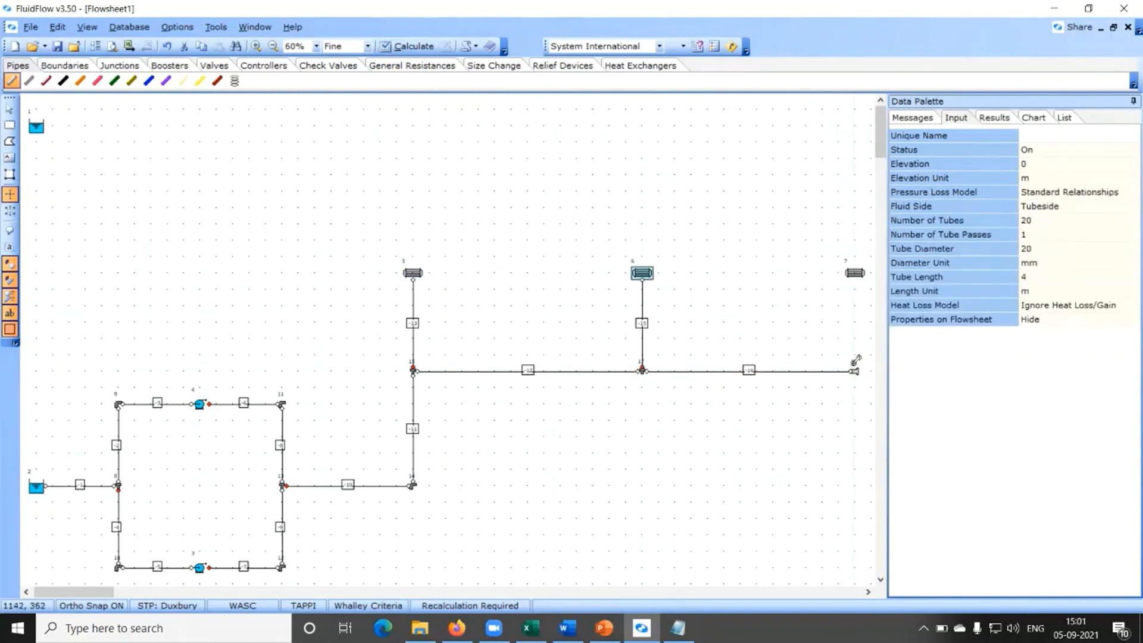
left_click(855, 370)
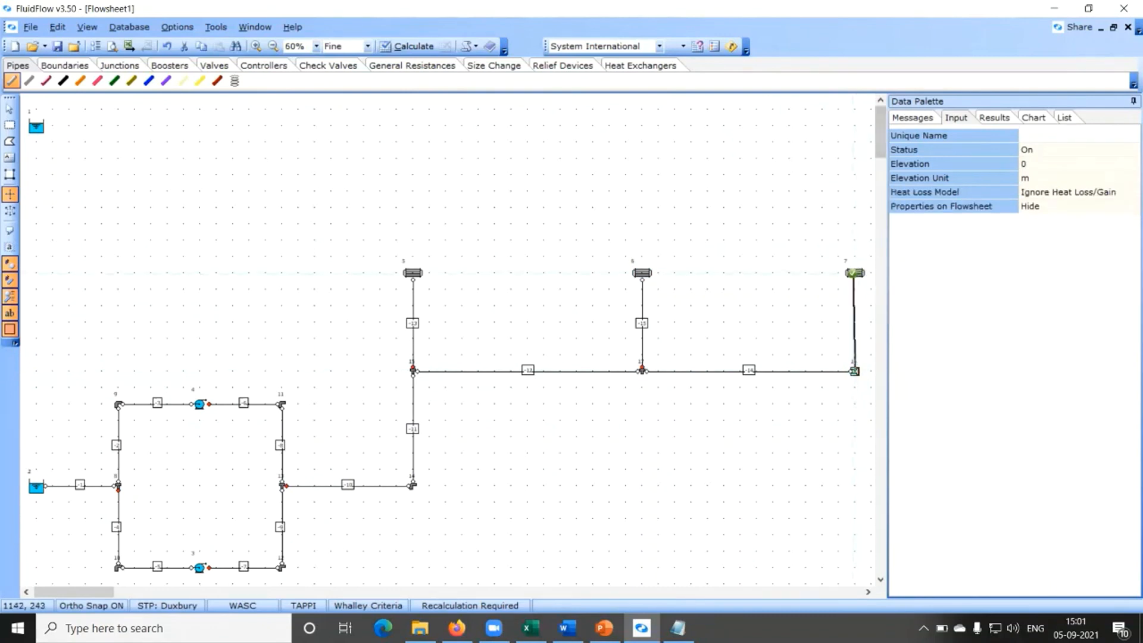
left_click(855, 273)
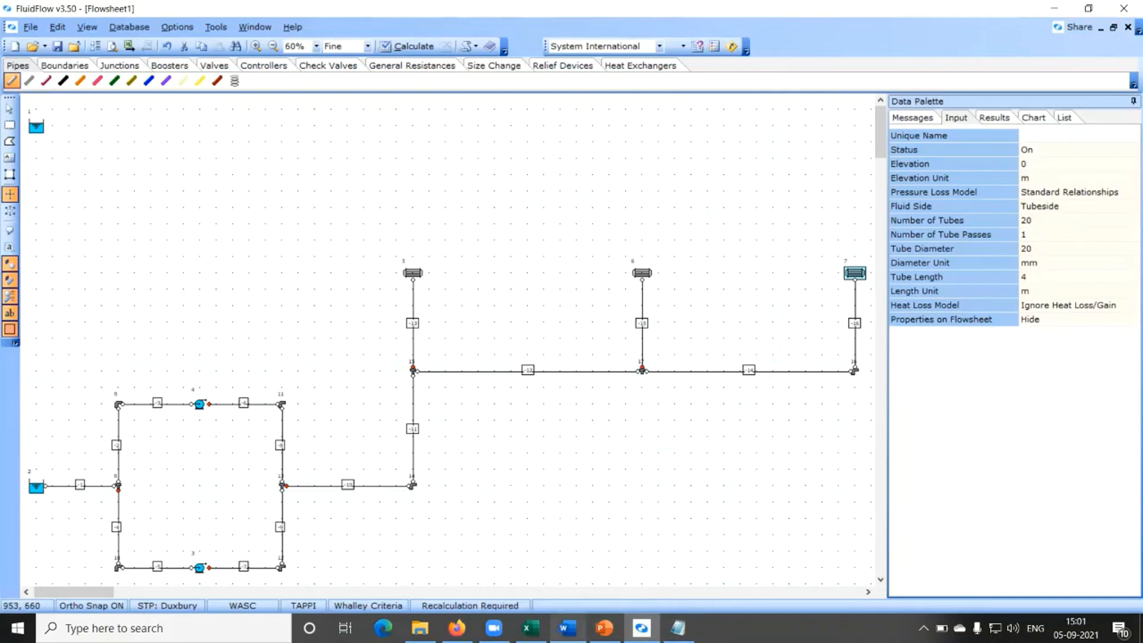
- Close the open Word and Notepad windows
left_click(638, 517)
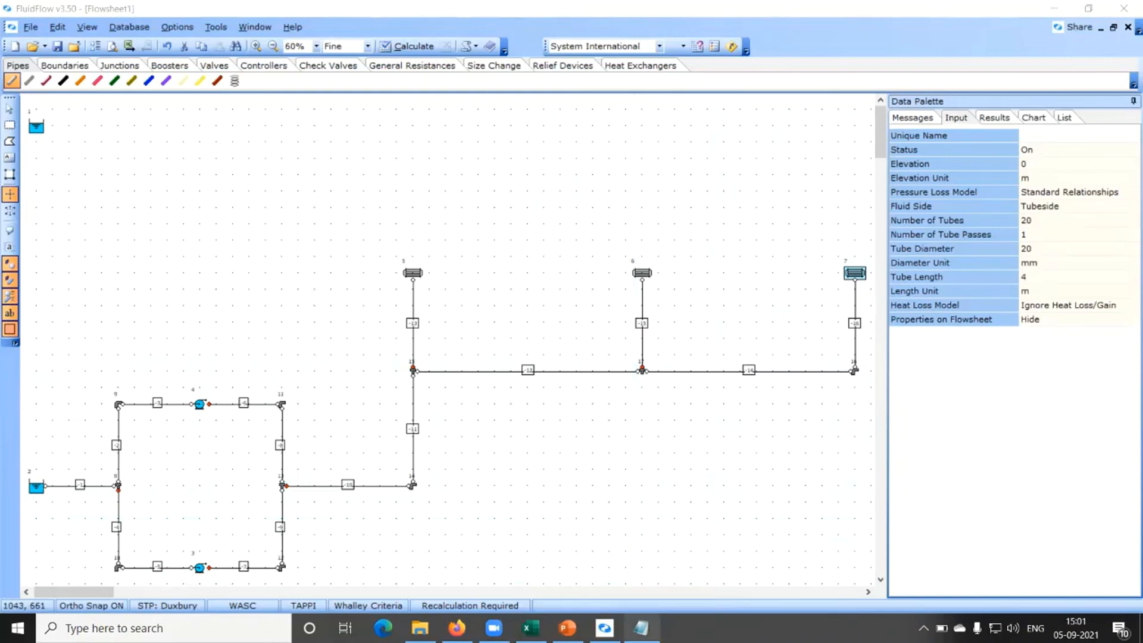
left_click(711, 519)
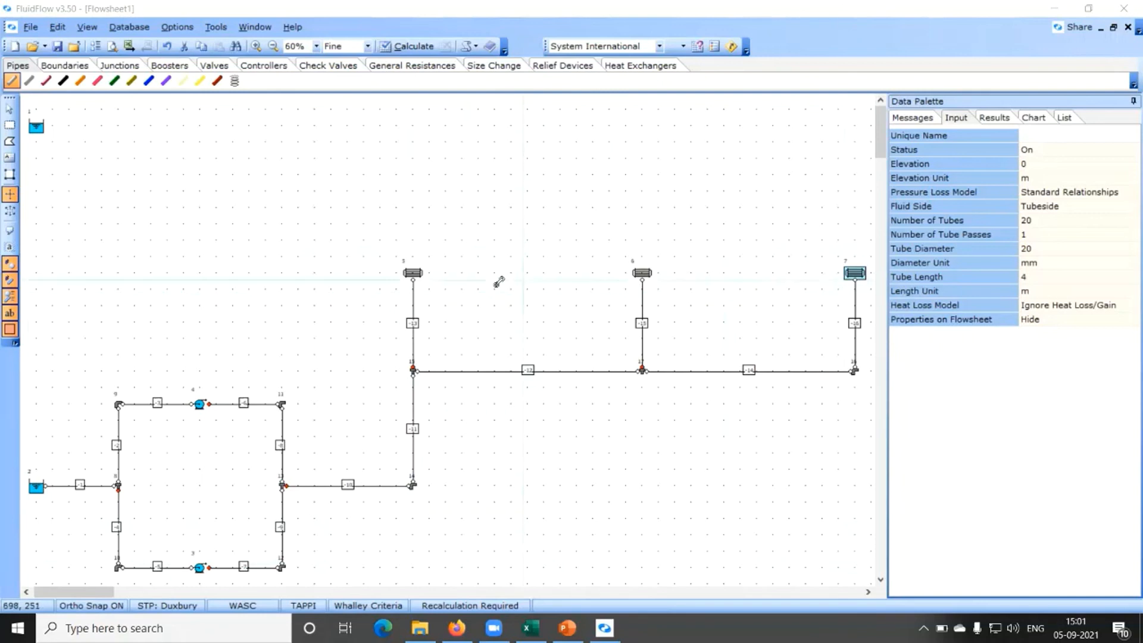
- Draw vertical outlet pipes up from the three heat exchangers, and join them with a horizontal return header to the upper reservoir
left_click_drag(412, 273, 413, 126)
left_click_drag(642, 272, 642, 125)
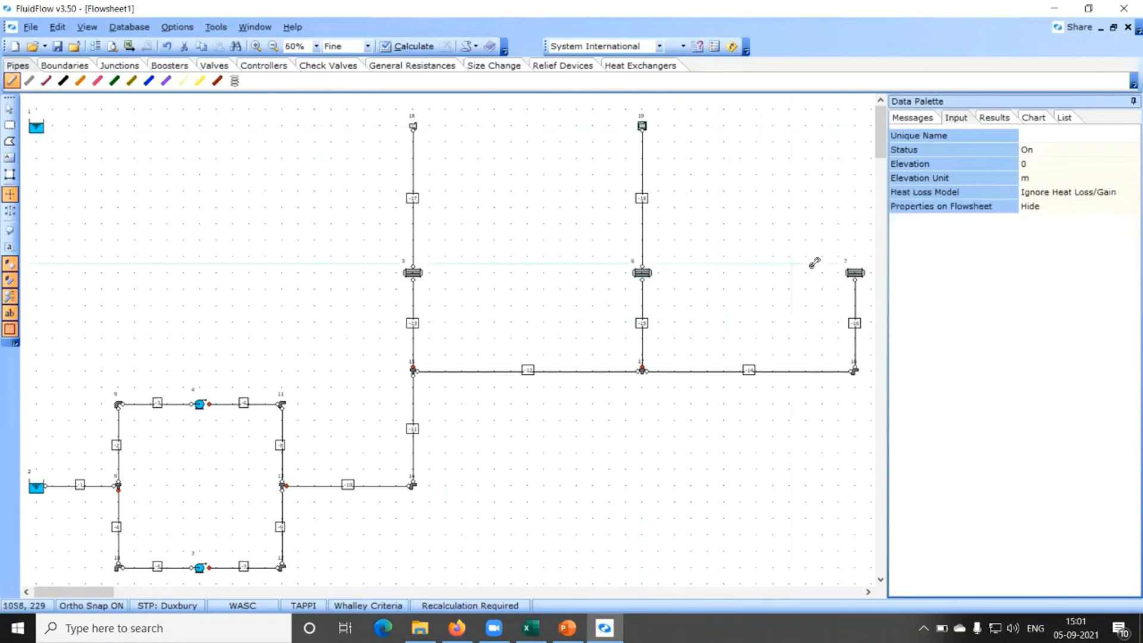
mouse_move(855, 273)
left_mouse_down()
mouse_move(853, 121)
mouse_move(36, 125)
left_mouse_up()
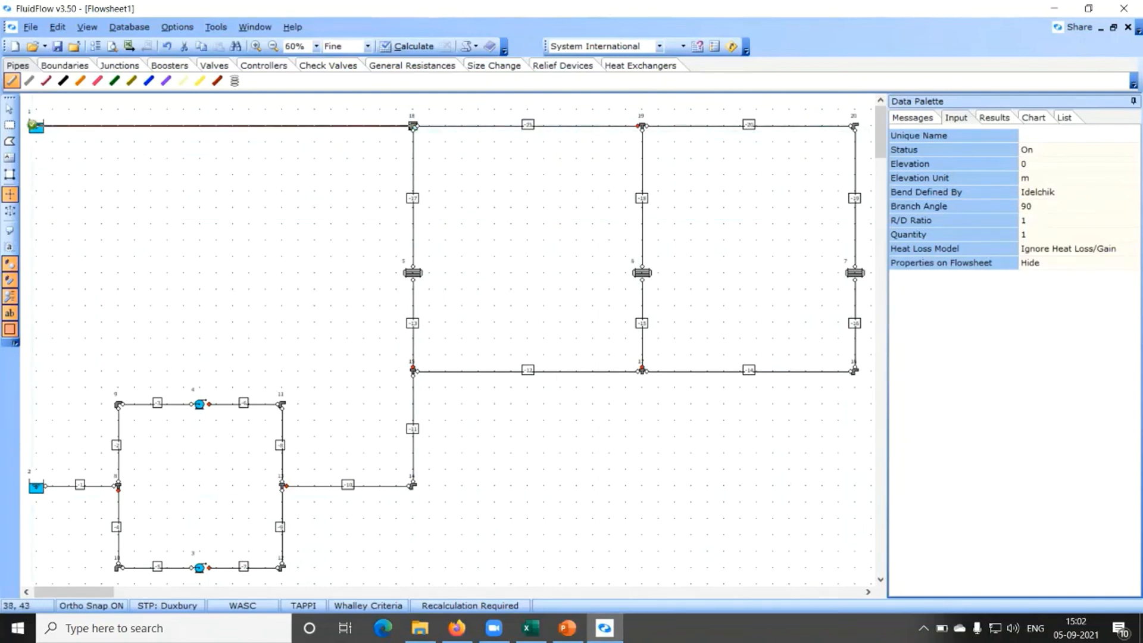
left_click(8, 109)
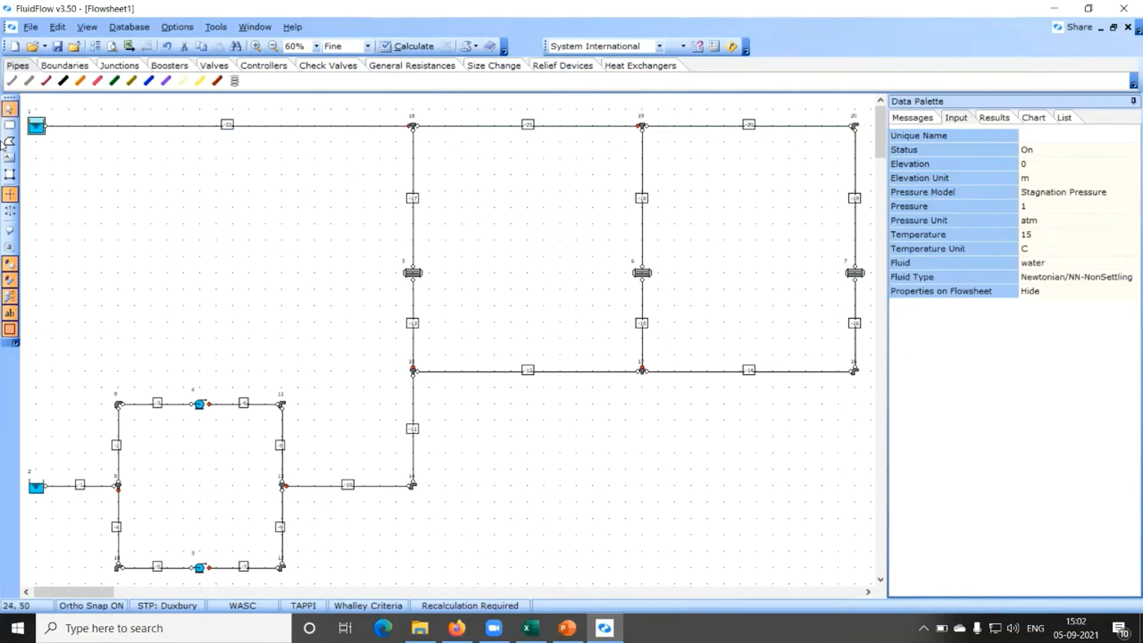